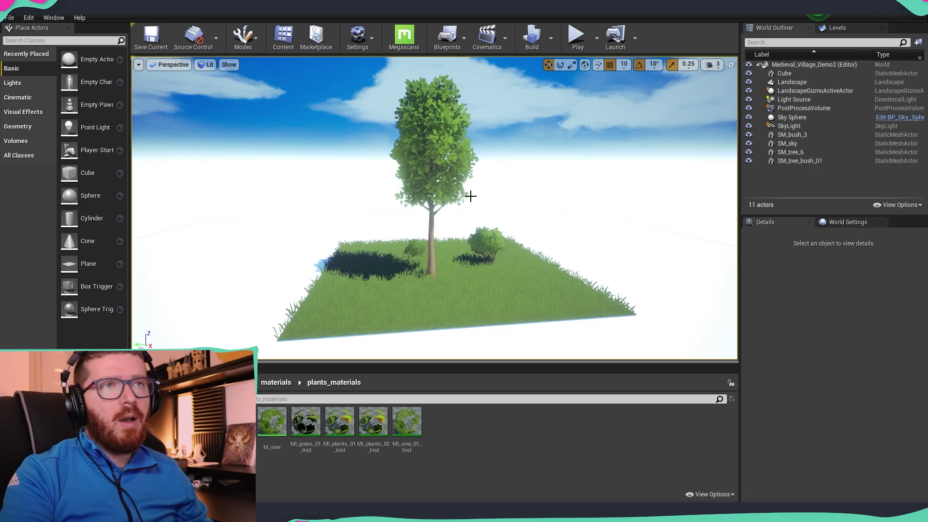
{"action": "right_click_drag", "start_coordinate": [510, 245], "coordinate": [507, 159]}
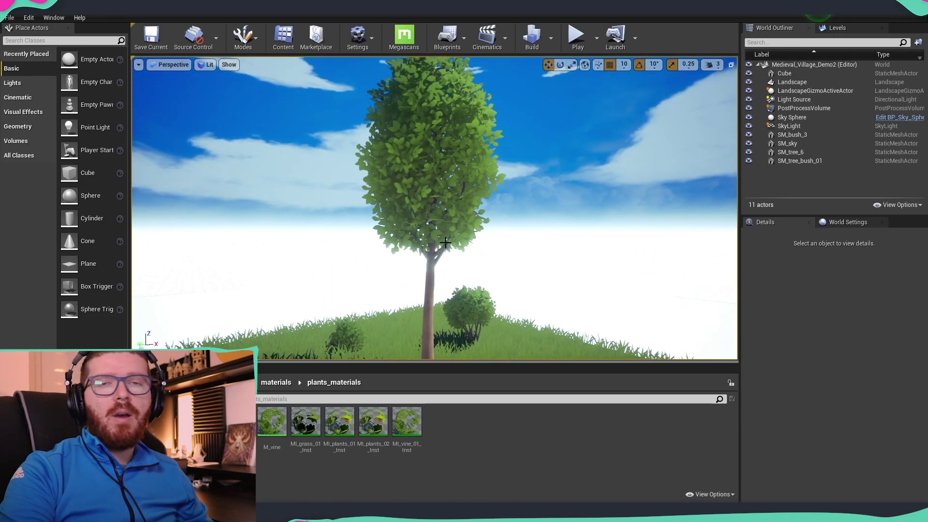
{"action": "right_click_drag", "start_coordinate": [445, 243], "coordinate": [485, 244]}
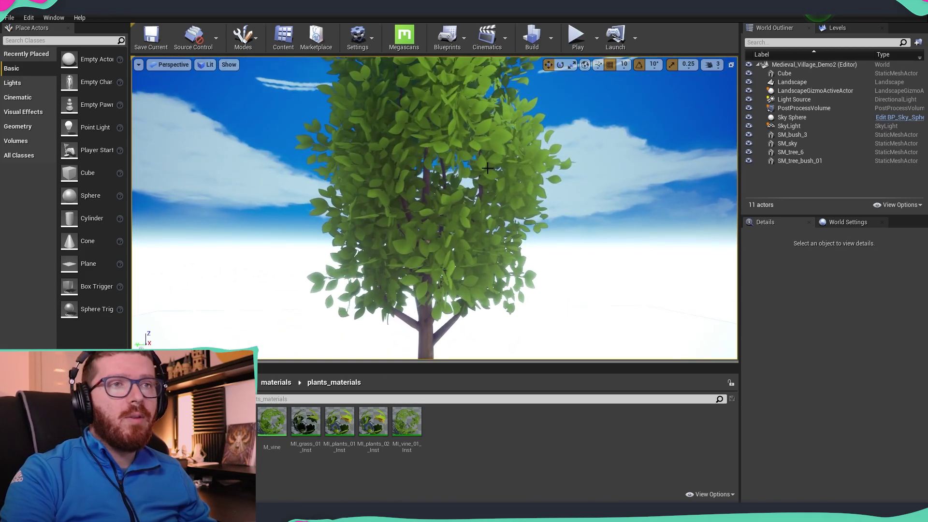
{"action": "scroll", "coordinate": [487, 168], "scroll_direction": "down", "scroll_amount": 6}
{"action": "scroll", "coordinate": [467, 194], "scroll_direction": "up", "scroll_amount": 2}
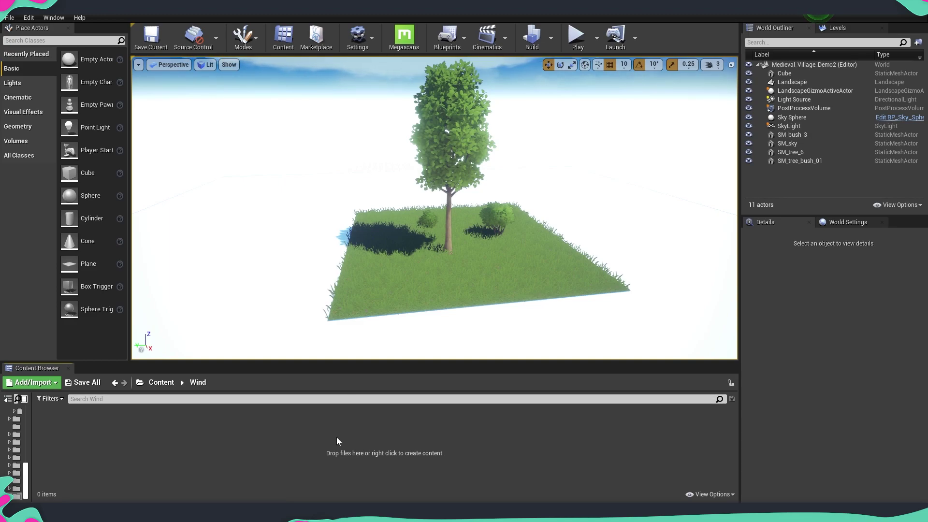
Create a Material Parameter Collection in the Wind folder and name it MP_Wind.
{"action": "right_click", "coordinate": [220, 424]}
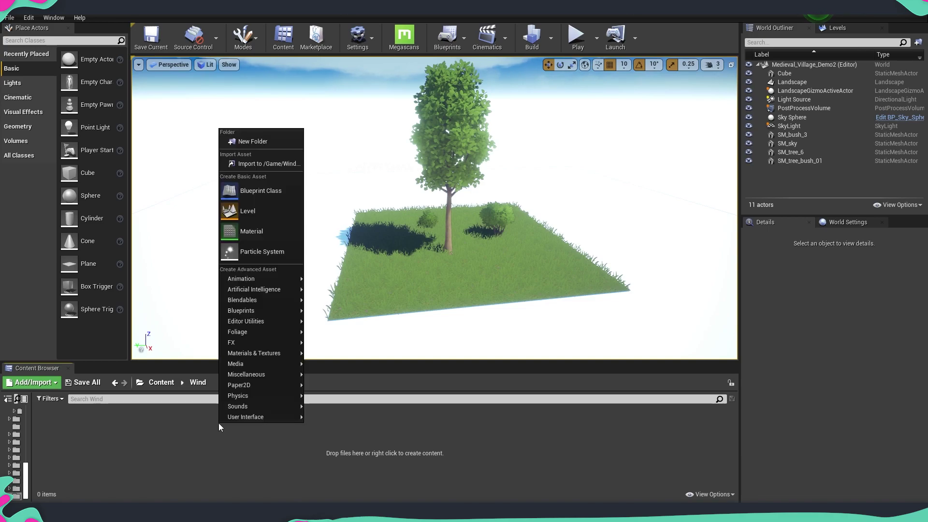
{"action": "mouse_move", "coordinate": [276, 356]}
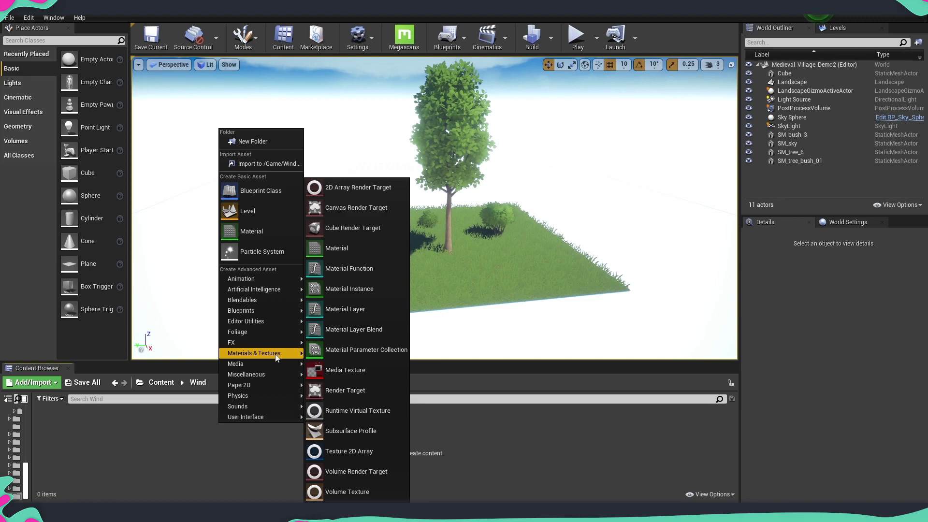
{"action": "left_click", "coordinate": [365, 350]}
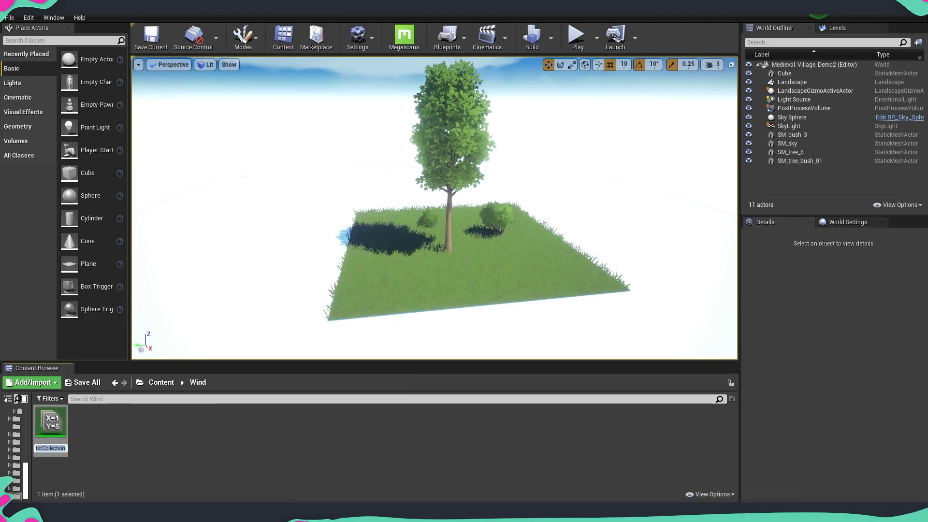
{"action": "type", "text": "MP_"}
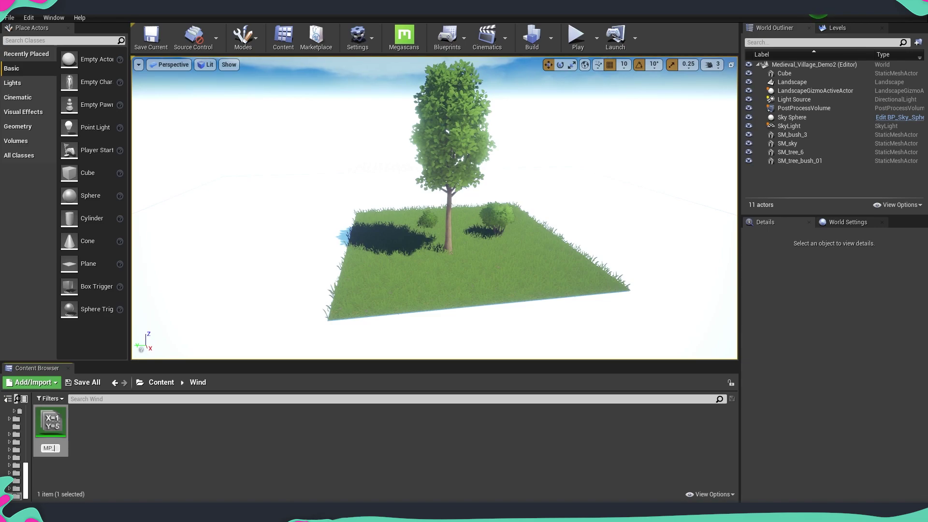
{"action": "type", "text": "Wind"}
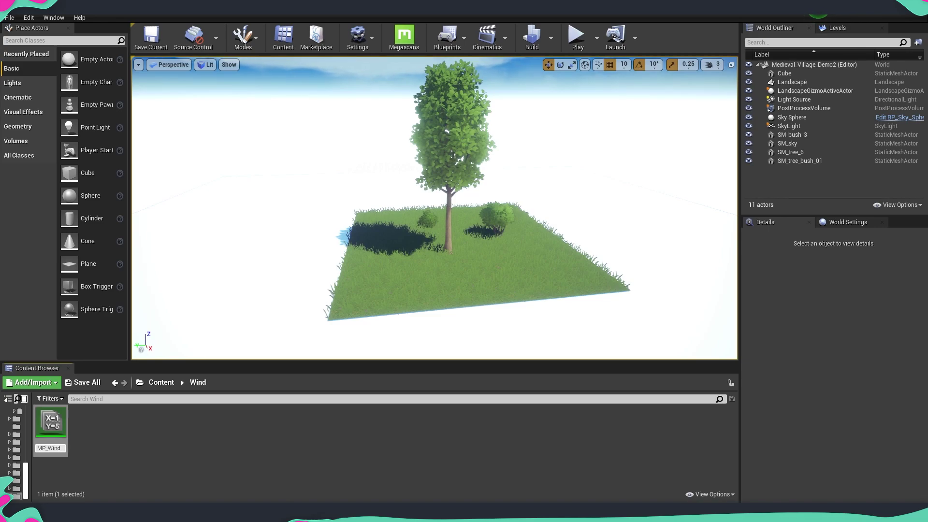
{"action": "key", "text": "Return"}
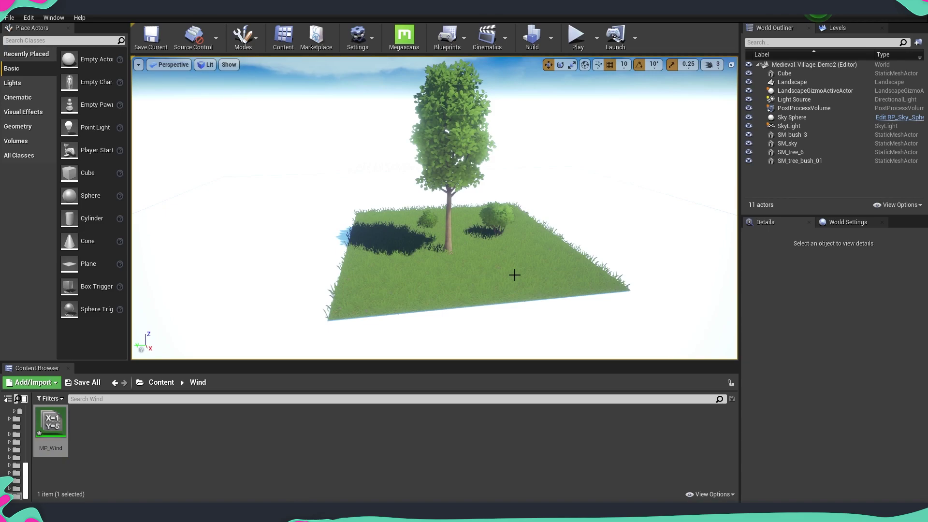
Open MP_Wind and add a scalar parameter named Wind_Intensity.
{"action": "double_click", "coordinate": [50, 425]}
{"action": "left_click_drag", "start_coordinate": [727, 102], "coordinate": [670, 113]}
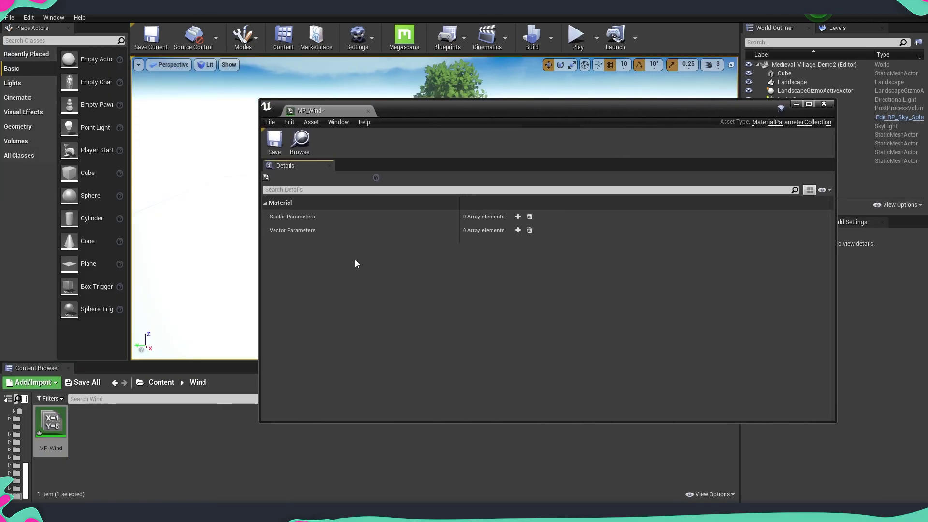
{"action": "left_click", "coordinate": [518, 216]}
{"action": "left_click", "coordinate": [271, 229]}
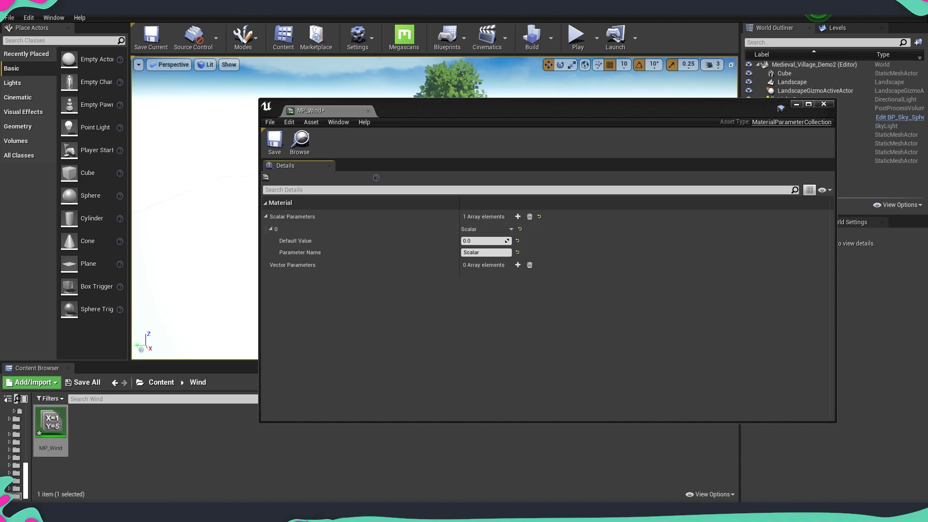
{"action": "left_click", "coordinate": [484, 241]}
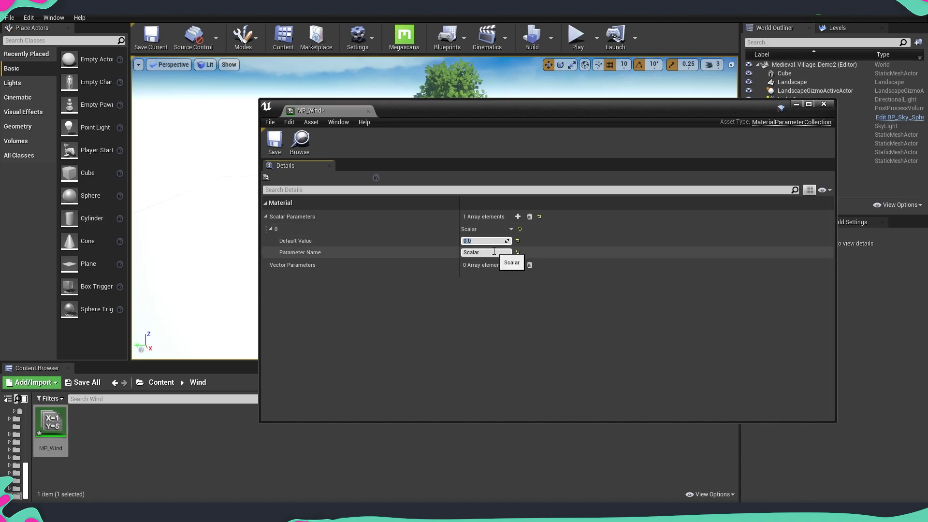
{"action": "left_click", "coordinate": [491, 253]}
{"action": "double_click", "coordinate": [481, 252]}
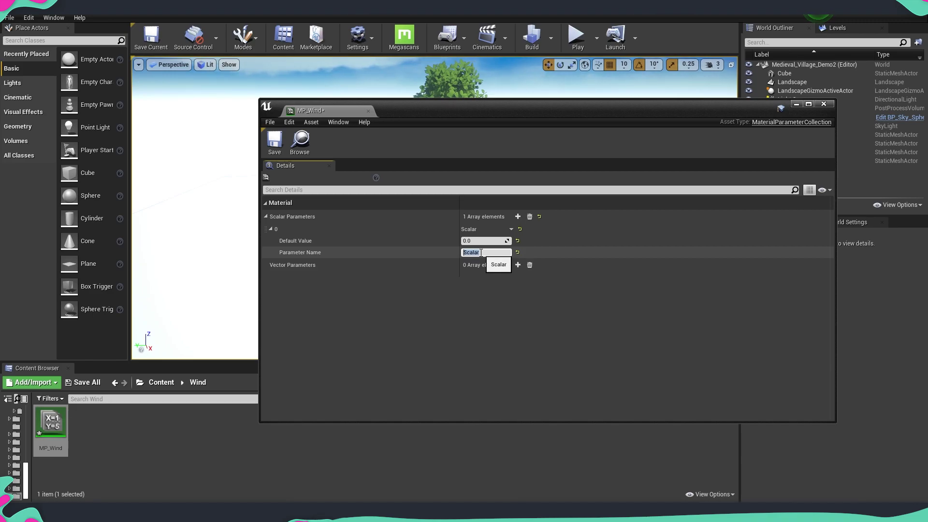
{"action": "type", "text": "Wind_Intensity"}
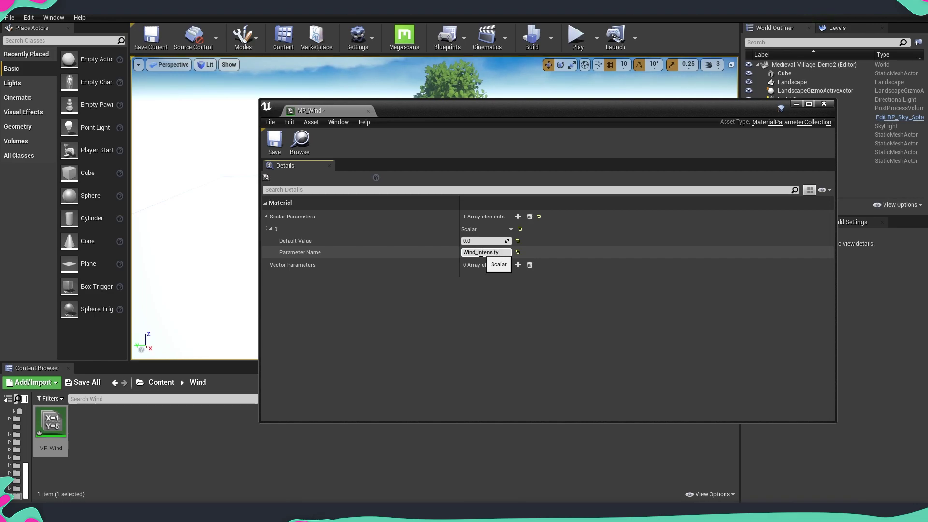
{"action": "key", "text": "Return"}
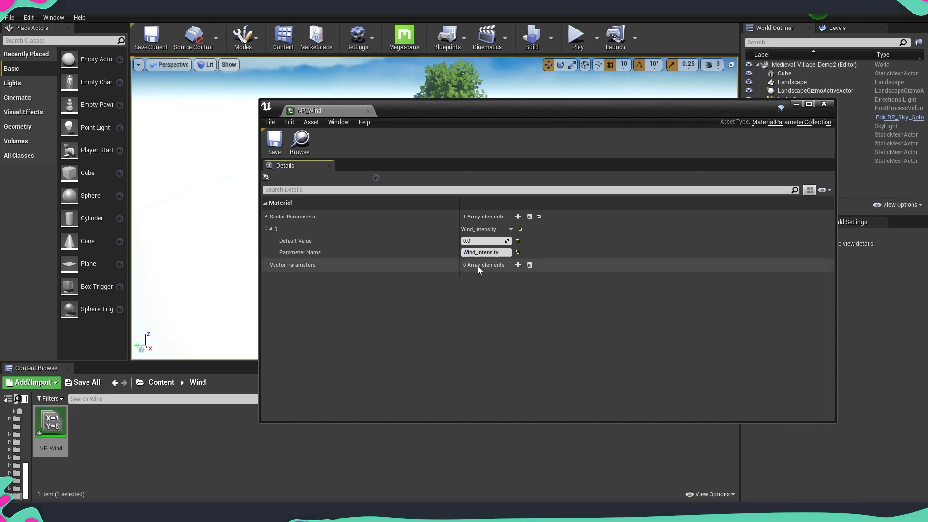
Add a vector parameter named Wind_Direction to the MP_Wind collection.
{"action": "left_click", "coordinate": [518, 265]}
{"action": "left_click", "coordinate": [273, 278]}
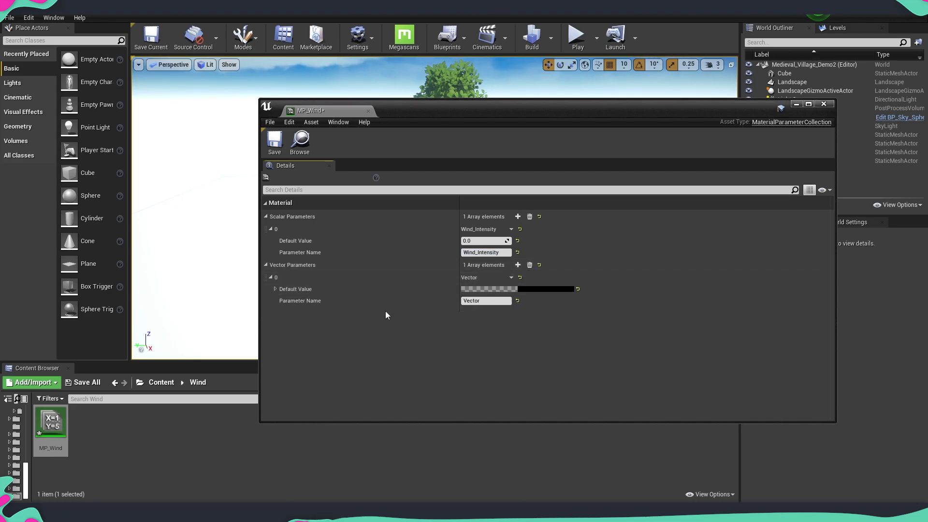
{"action": "left_click", "coordinate": [486, 301]}
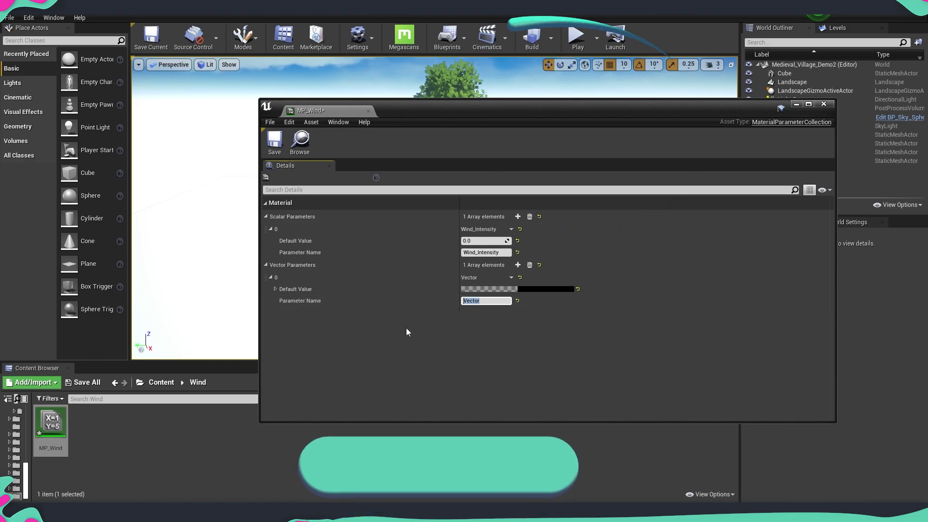
{"action": "type", "text": "Wind_Di"}
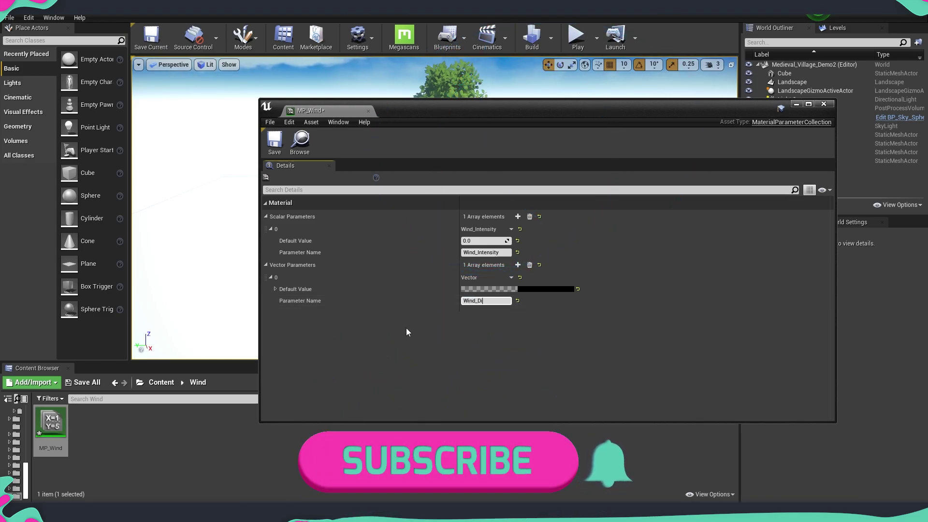
{"action": "type", "text": "rect"}
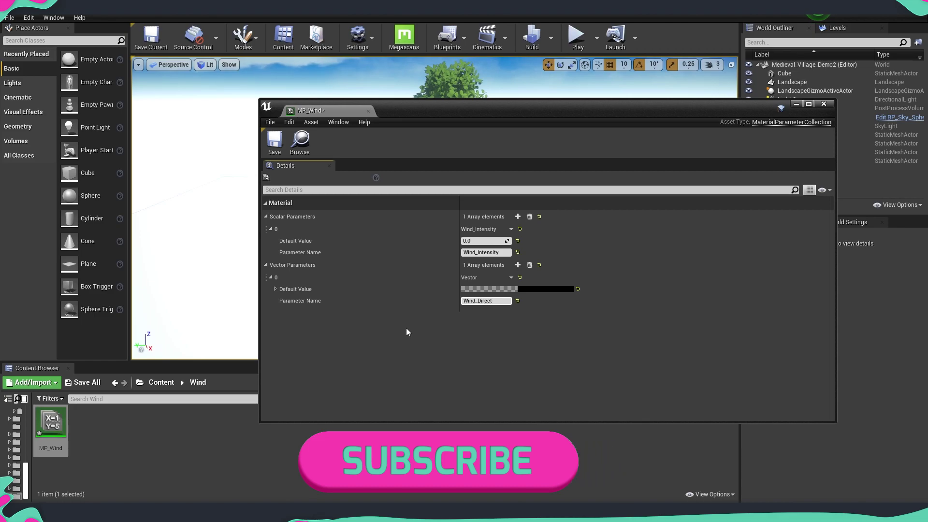
{"action": "key", "text": "BackSpace"}
{"action": "type", "text": "ion"}
{"action": "key", "text": "Return"}
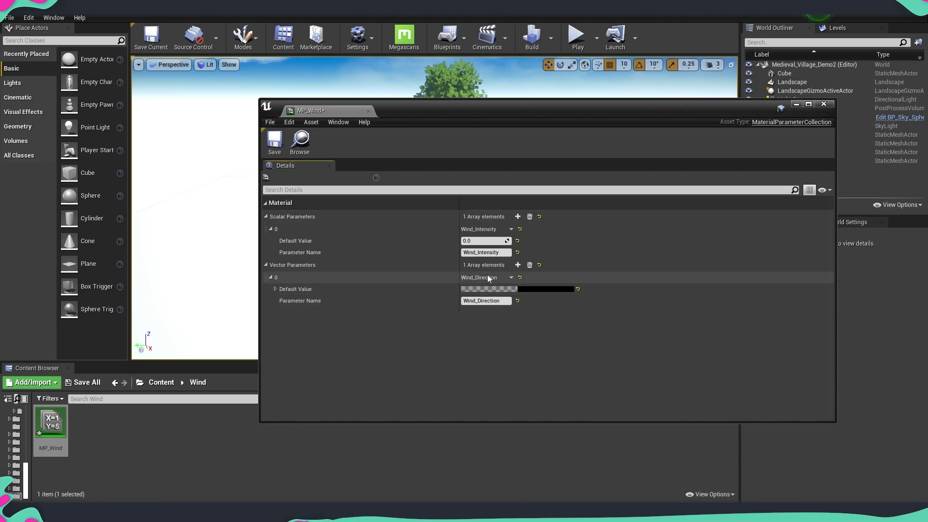
Set the default colour of Wind_Direction to a fully saturated blue, about R 0.03, G 0, B 1, with full brightness.
{"action": "left_click", "coordinate": [533, 289]}
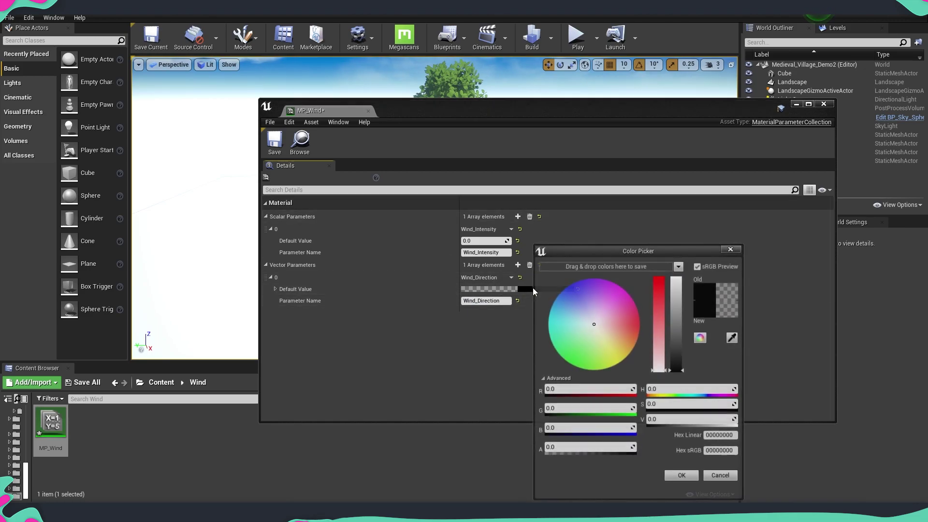
{"action": "left_click_drag", "start_coordinate": [586, 306], "coordinate": [573, 284]}
{"action": "left_click_drag", "start_coordinate": [677, 363], "coordinate": [666, 253]}
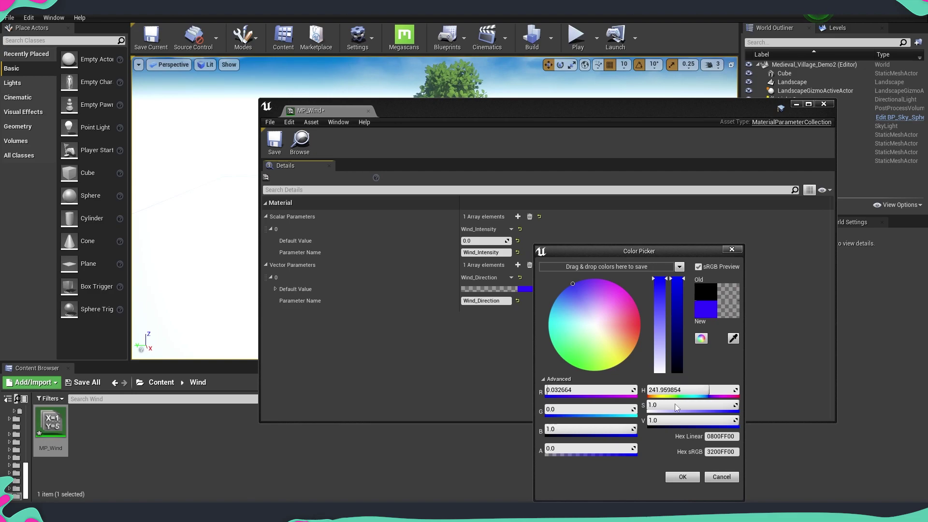
{"action": "left_click", "coordinate": [683, 477]}
Set the default value of Wind_Intensity to 1 and save the parameter collection.
{"action": "left_click", "coordinate": [485, 241]}
{"action": "type", "text": "1"}
{"action": "key", "text": "Return"}
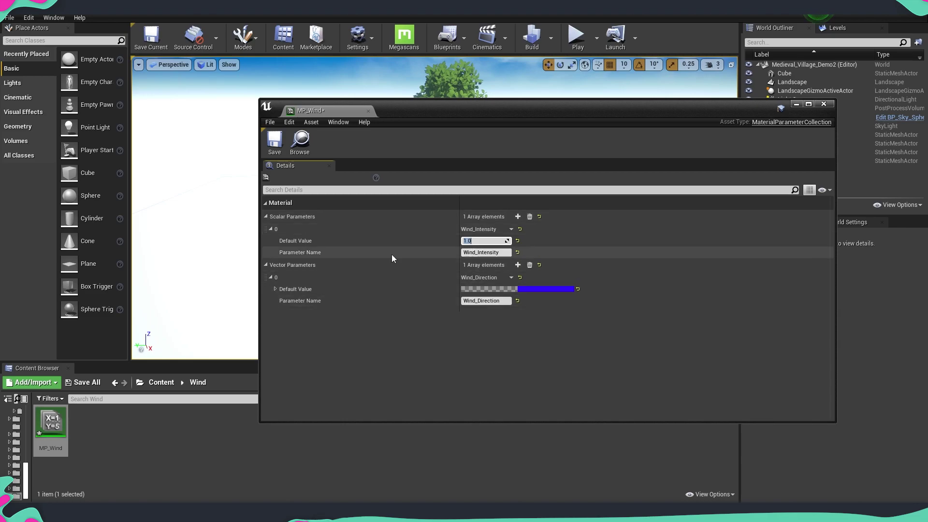
{"action": "left_click", "coordinate": [274, 141]}
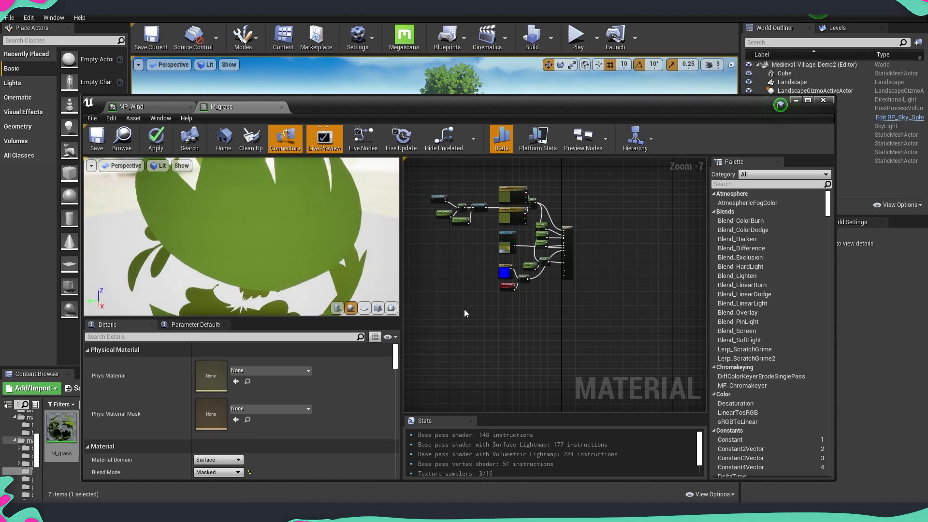
Examine the existing node network of the M_grass material and how it feeds the material output.
{"action": "right_click_drag", "start_coordinate": [530, 305], "coordinate": [544, 305]}
{"action": "left_click_drag", "start_coordinate": [458, 319], "coordinate": [600, 175]}
{"action": "right_click_drag", "start_coordinate": [524, 297], "coordinate": [538, 324]}
{"action": "left_click", "coordinate": [523, 348]}
{"action": "scroll", "coordinate": [531, 314], "scroll_direction": "up", "scroll_amount": 2}
{"action": "scroll", "coordinate": [538, 324], "scroll_direction": "down", "scroll_amount": 2}
{"action": "left_click_drag", "start_coordinate": [436, 203], "coordinate": [594, 382]}
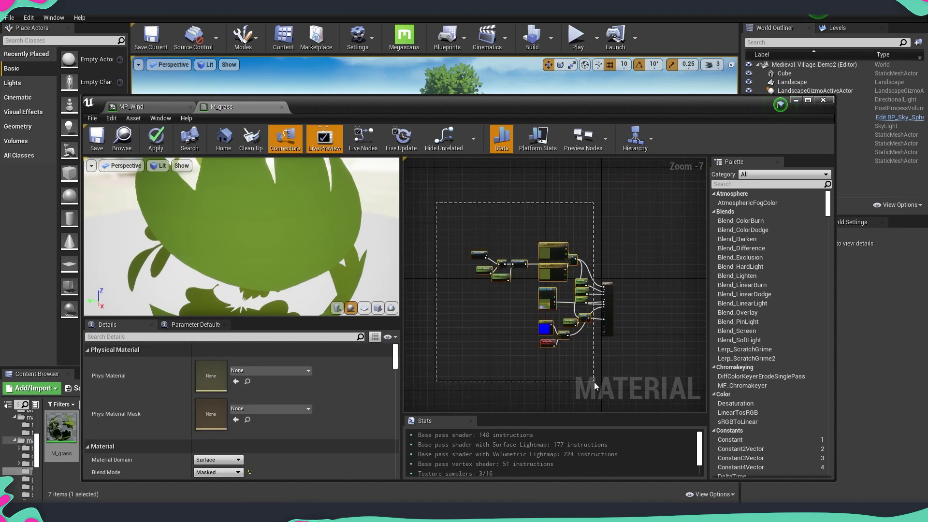
{"action": "left_click", "coordinate": [575, 361]}
{"action": "scroll", "coordinate": [572, 360], "scroll_direction": "up", "scroll_amount": 2}
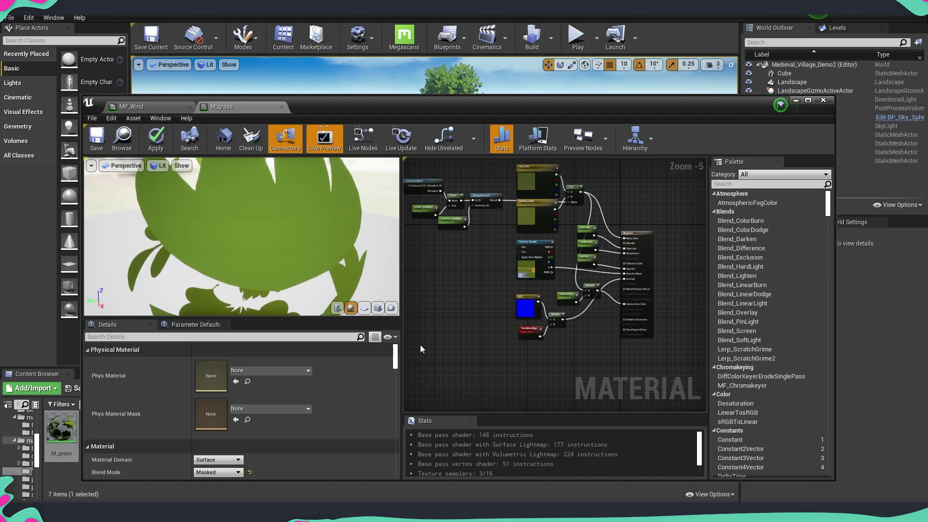
Add a SimpleGrassWind function node in the empty graph area below the TwoSidedSign node.
{"action": "right_click_drag", "start_coordinate": [505, 380], "coordinate": [542, 335]}
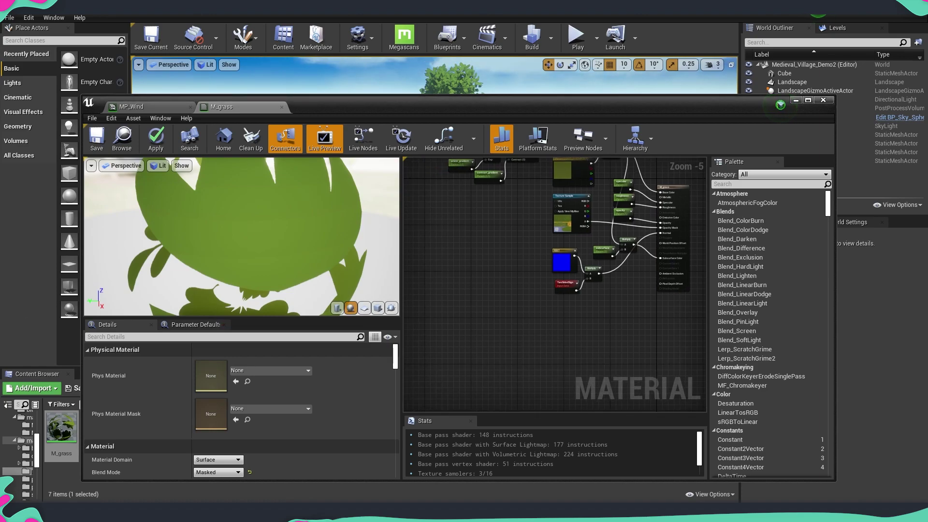
{"action": "right_click", "coordinate": [504, 337]}
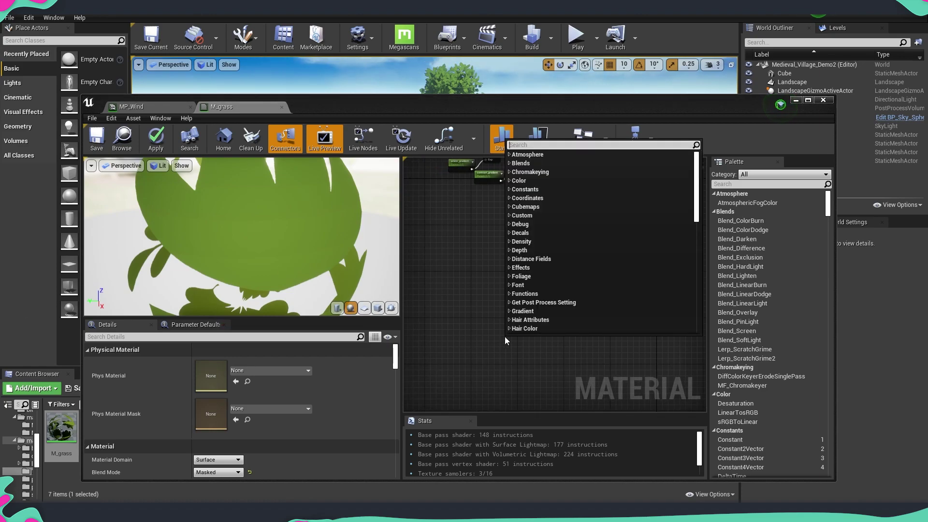
{"action": "type", "text": "simple"}
{"action": "key", "text": "Down"}
{"action": "key", "text": "Down"}
{"action": "key", "text": "Up"}
{"action": "key", "text": "Up"}
{"action": "key", "text": "Return"}
{"action": "scroll", "coordinate": [556, 330], "scroll_direction": "up", "scroll_amount": 2}
{"action": "right_click_drag", "start_coordinate": [555, 330], "coordinate": [578, 286]}
{"action": "left_click_drag", "start_coordinate": [531, 300], "coordinate": [507, 267]}
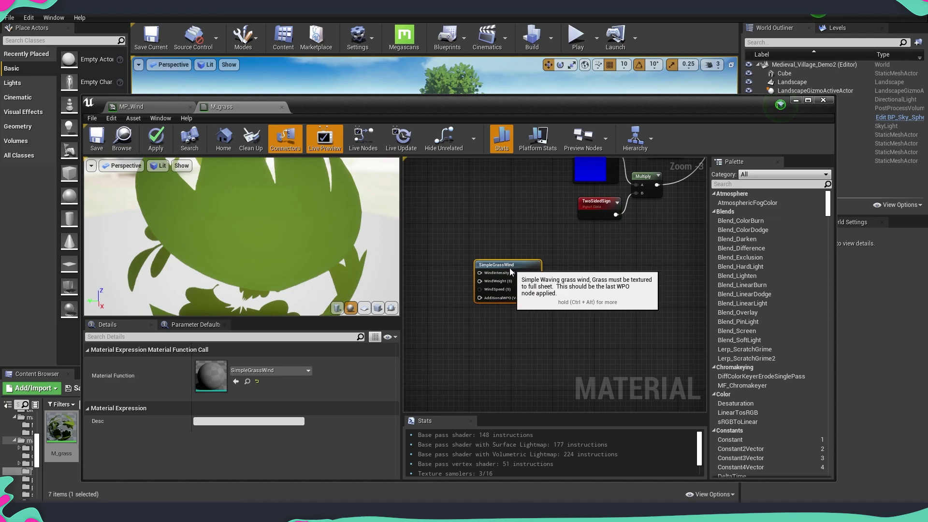
{"action": "right_click_drag", "start_coordinate": [534, 278], "coordinate": [491, 276]}
{"action": "left_click_drag", "start_coordinate": [491, 275], "coordinate": [532, 278]}
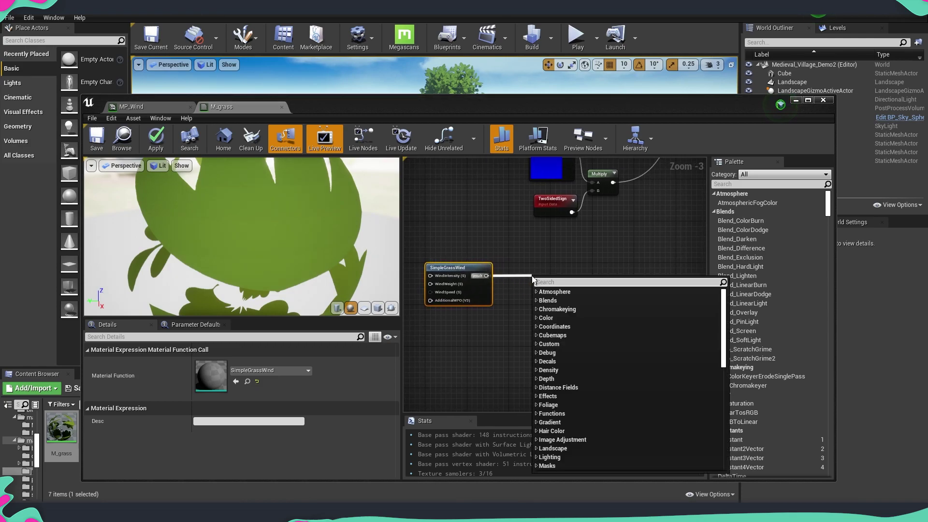
{"action": "type", "text": "mul"}
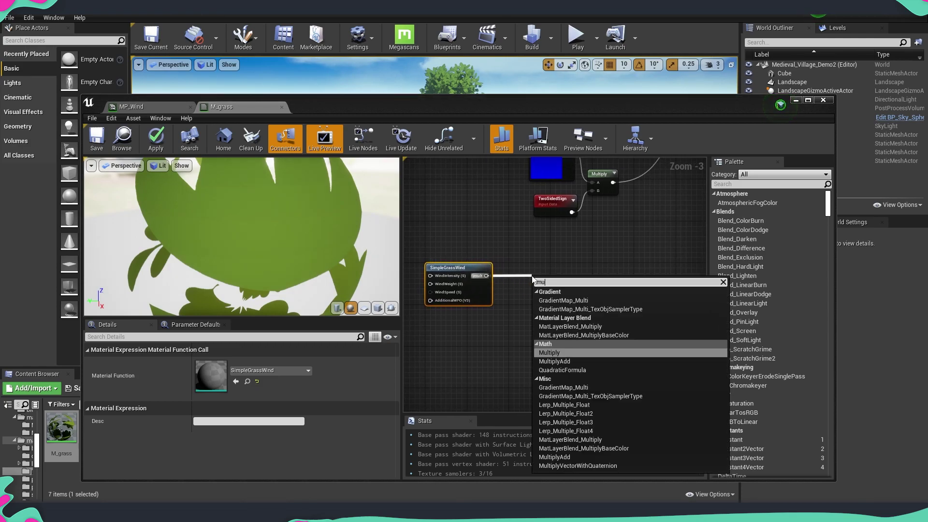
{"action": "left_click", "coordinate": [540, 271]}
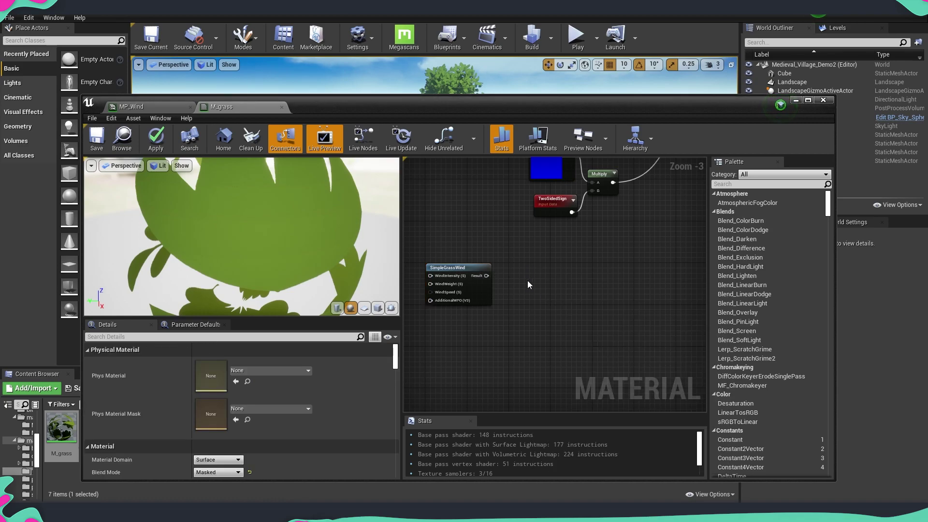
Place an unconnected Multiply node beside SimpleGrassWind, level with it, and select both nodes.
{"action": "left_click", "coordinate": [541, 273]}
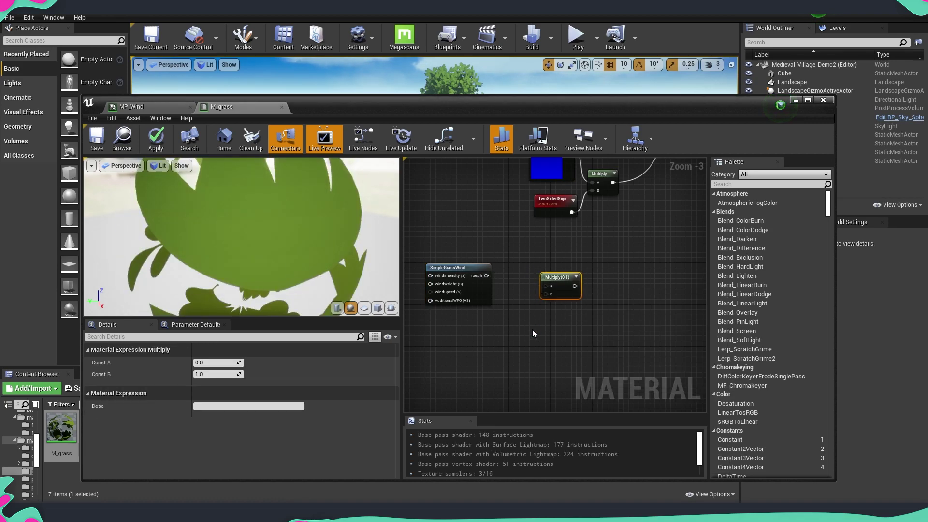
{"action": "left_click_drag", "start_coordinate": [562, 281], "coordinate": [562, 277]}
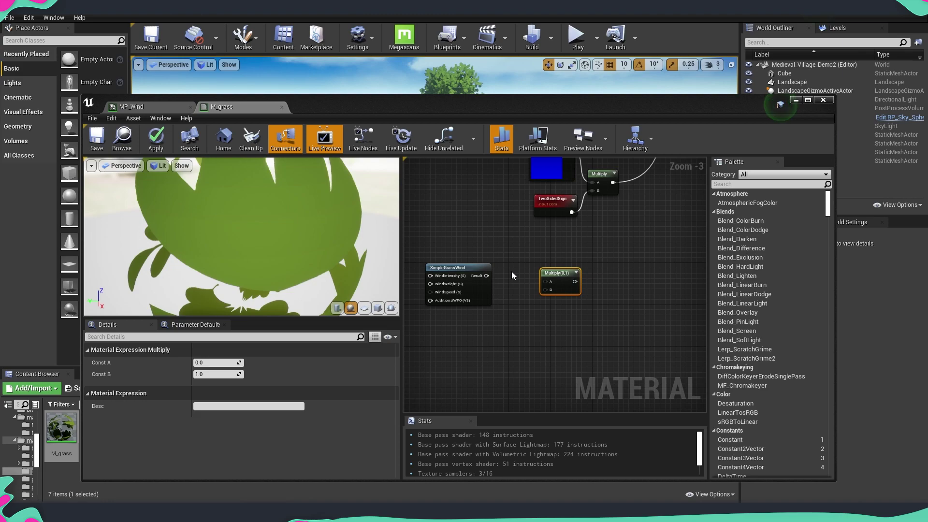
{"action": "left_click_drag", "start_coordinate": [417, 252], "coordinate": [599, 361]}
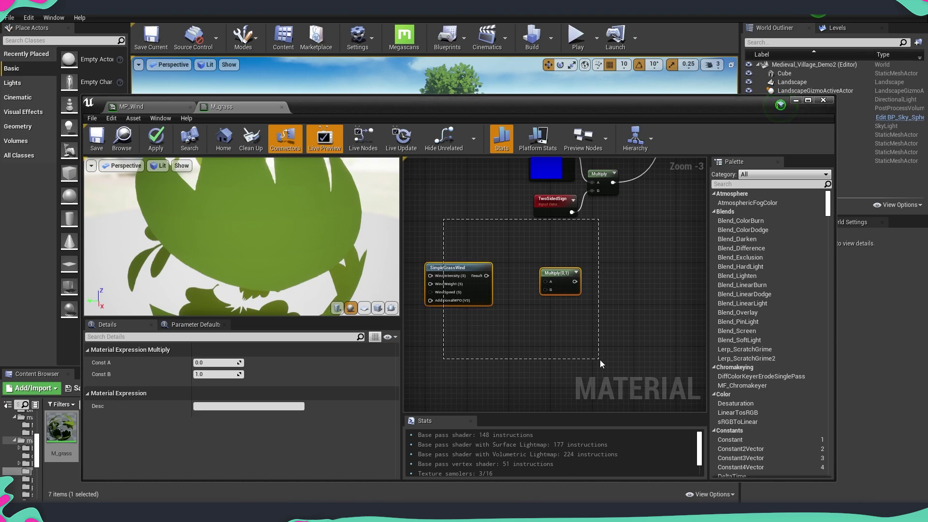
Multiply the SimpleGrassWind result by the red channel of a new Vertex Color node placed below it.
{"action": "left_click", "coordinate": [496, 304]}
{"action": "left_click_drag", "start_coordinate": [486, 276], "coordinate": [570, 268]}
{"action": "left_click", "coordinate": [509, 335]}
{"action": "right_click", "coordinate": [509, 335]}
{"action": "type", "text": "vertex"}
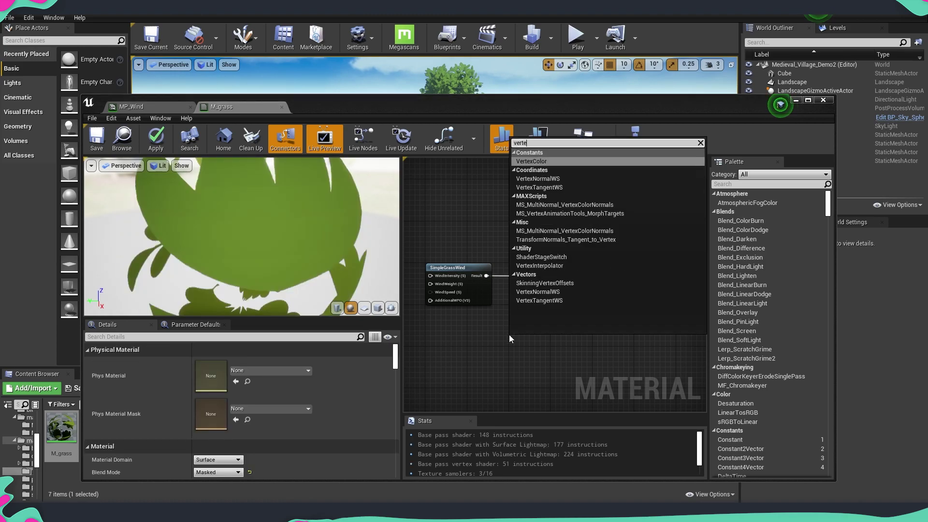
{"action": "key", "text": "Return"}
{"action": "left_click_drag", "start_coordinate": [509, 334], "coordinate": [451, 310]}
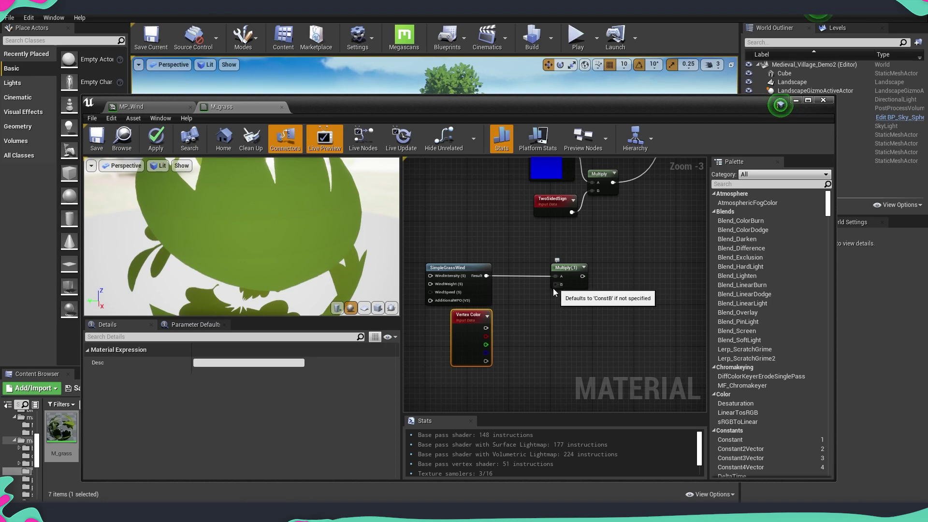
{"action": "left_click_drag", "start_coordinate": [486, 336], "coordinate": [556, 285]}
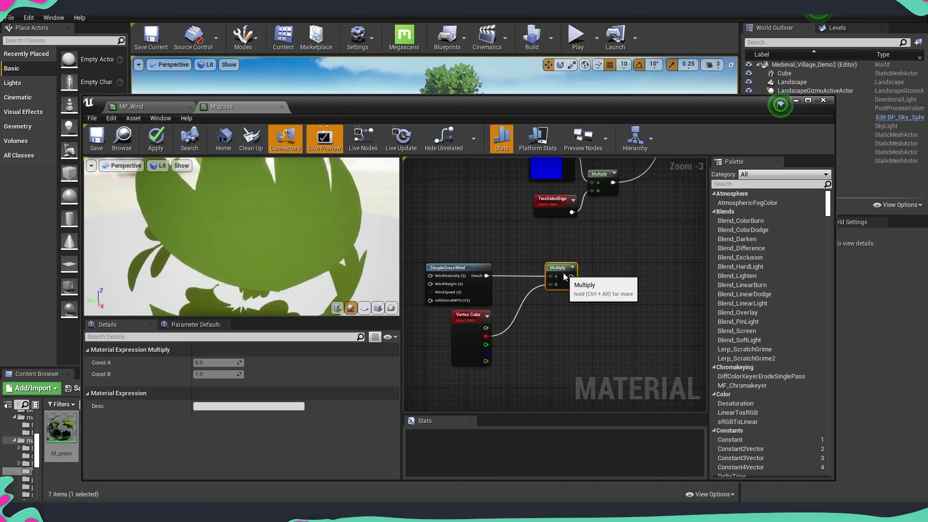
{"action": "left_click", "coordinate": [557, 323]}
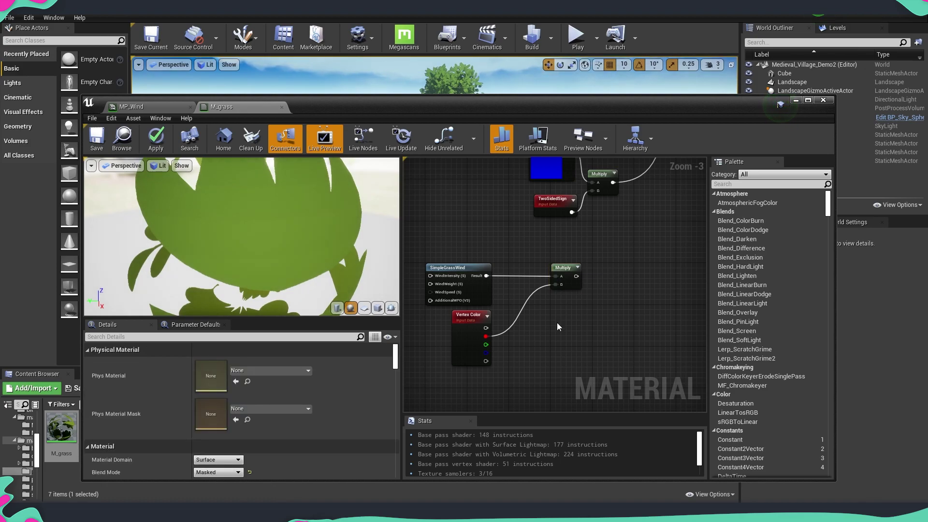
Add a CollectionParameter node in the M_grass graph on the input side of SimpleGrassWind.
{"action": "left_click", "coordinate": [150, 106]}
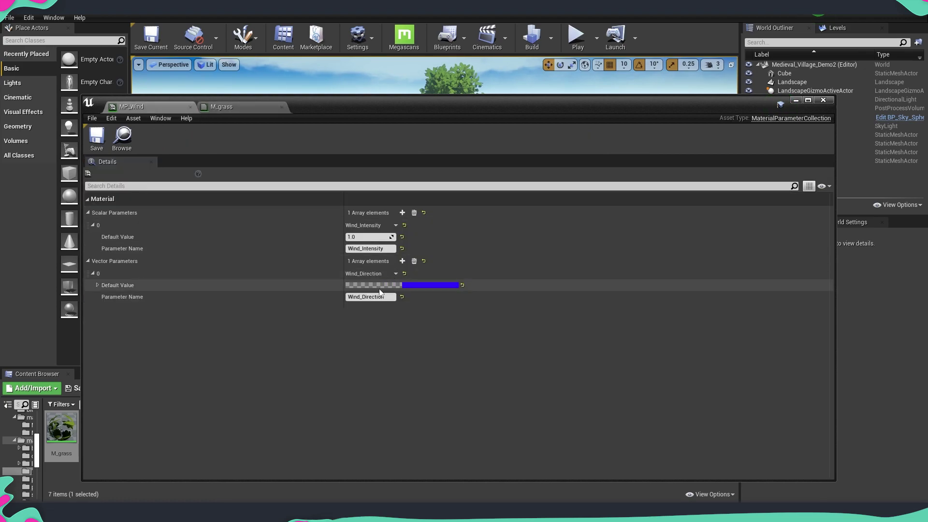
{"action": "left_click", "coordinate": [222, 106]}
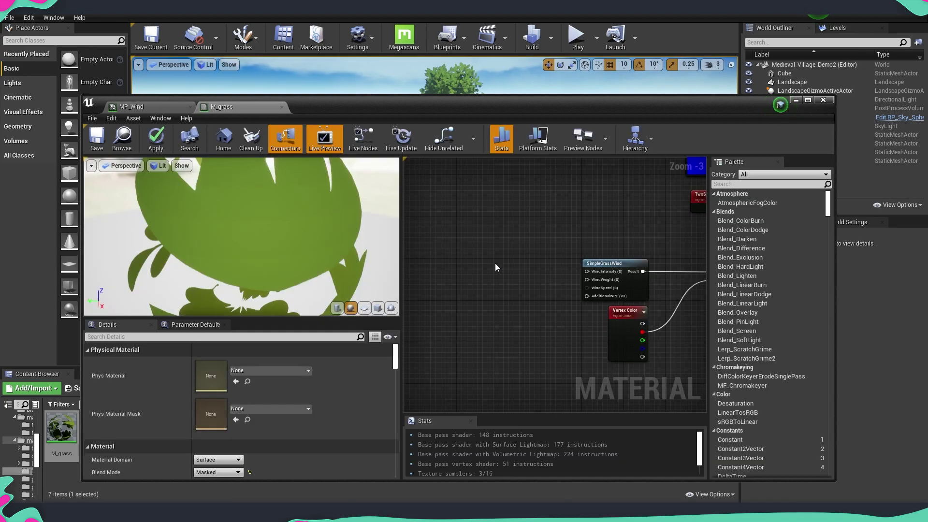
{"action": "right_click", "coordinate": [503, 259]}
{"action": "type", "text": "collec"}
{"action": "key", "text": "Return"}
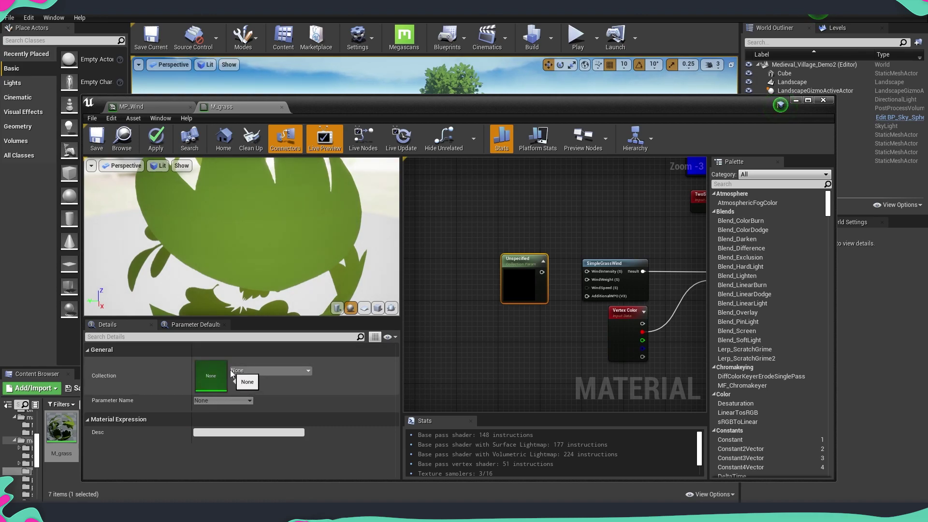
Locate the MP_Wind asset and assign it as the collection of the new parameter node.
{"action": "left_click", "coordinate": [152, 105]}
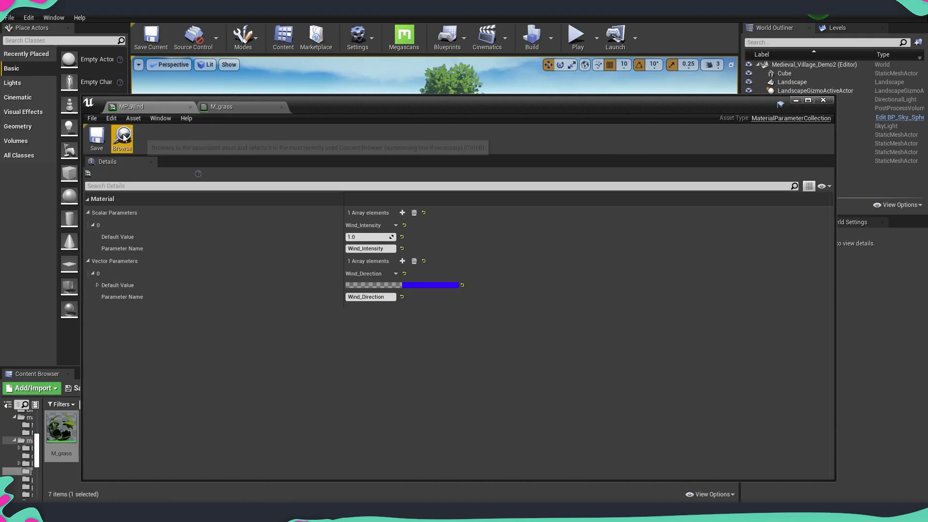
{"action": "left_click", "coordinate": [122, 138]}
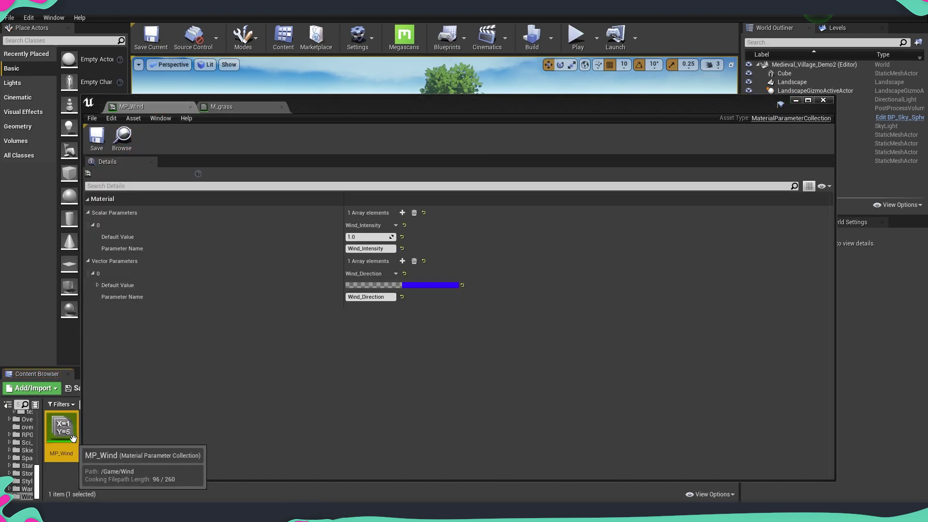
{"action": "left_click", "coordinate": [239, 105]}
{"action": "left_click", "coordinate": [235, 382]}
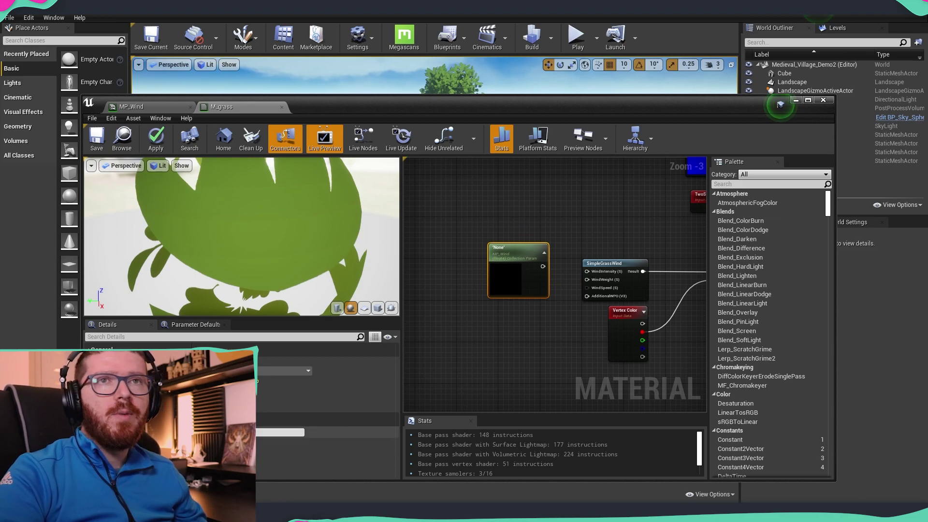
Check the parameters defined in MP_Wind and set the collection node's parameter name to Wind_Direction.
{"action": "left_click", "coordinate": [150, 105]}
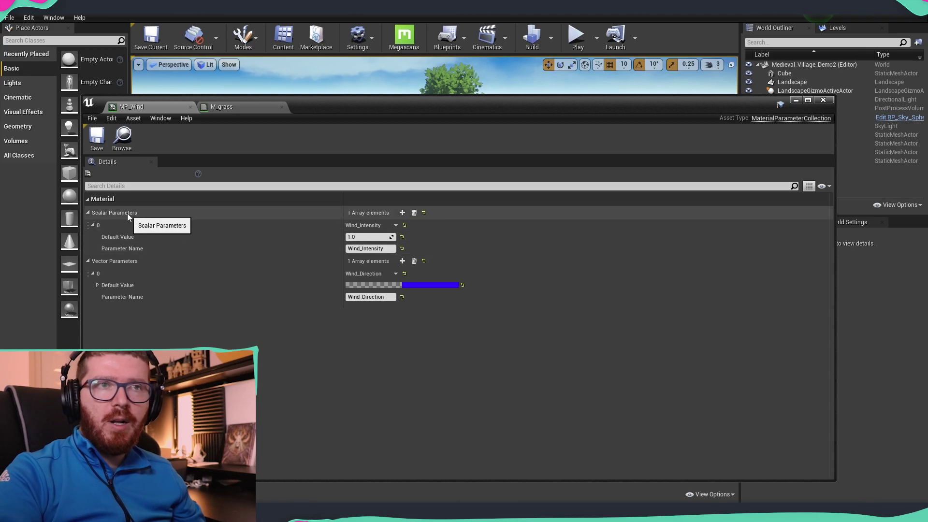
{"action": "left_click", "coordinate": [218, 105]}
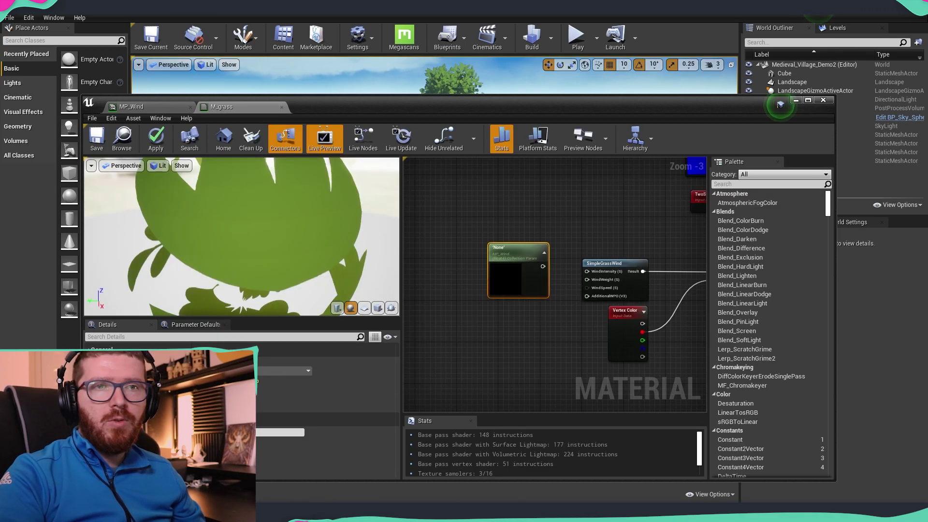
{"action": "left_click", "coordinate": [220, 414]}
Duplicate the Wind_Direction node, place the copy beneath it and set the copy's parameter name to Wind_Intensity.
{"action": "right_click_drag", "start_coordinate": [530, 318], "coordinate": [507, 311]}
{"action": "key", "text": "ctrl+w"}
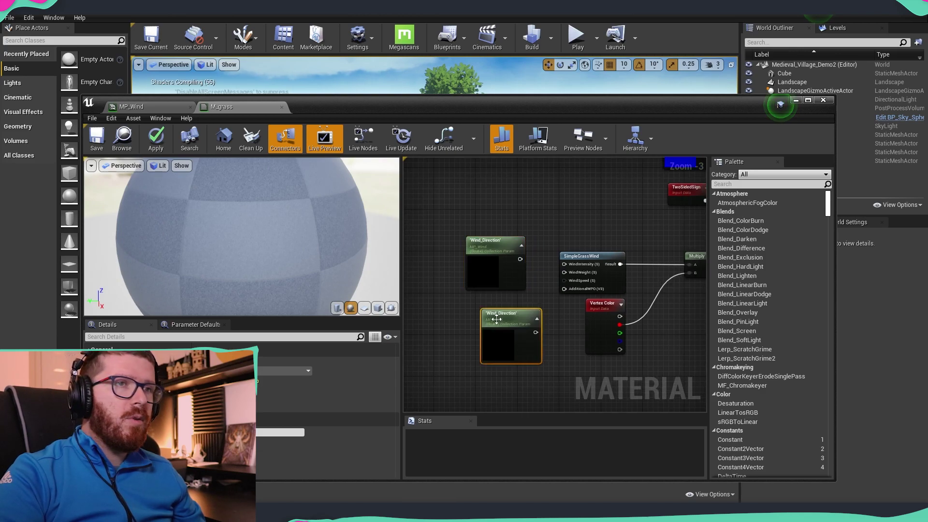
{"action": "left_click_drag", "start_coordinate": [503, 340], "coordinate": [488, 328]}
{"action": "left_click", "coordinate": [245, 402]}
{"action": "left_click", "coordinate": [237, 417]}
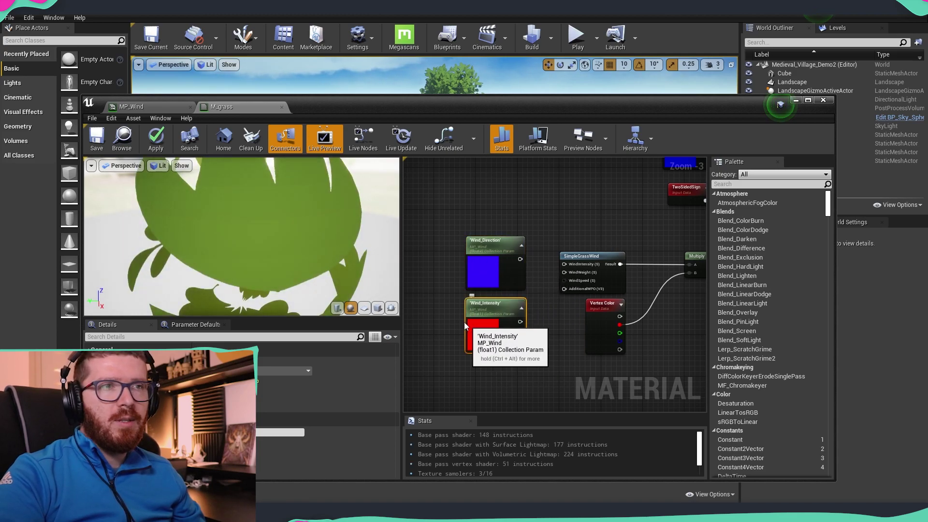
Rearrange the collection nodes so Wind_Intensity sits above SimpleGrassWind's level and Wind_Direction sits below it.
{"action": "left_click_drag", "start_coordinate": [497, 284], "coordinate": [435, 352]}
{"action": "left_click_drag", "start_coordinate": [495, 346], "coordinate": [462, 242]}
{"action": "left_click_drag", "start_coordinate": [420, 341], "coordinate": [445, 356]}
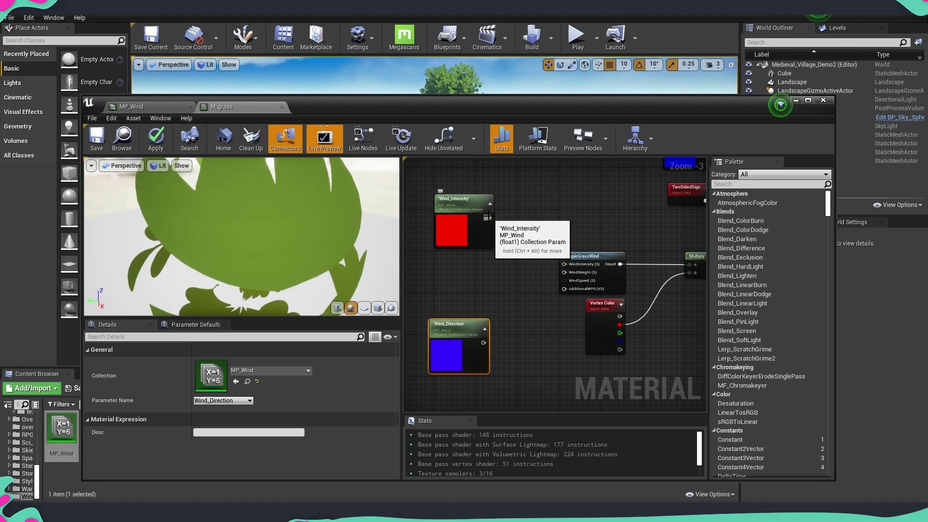
{"action": "right_click_drag", "start_coordinate": [529, 239], "coordinate": [540, 251]}
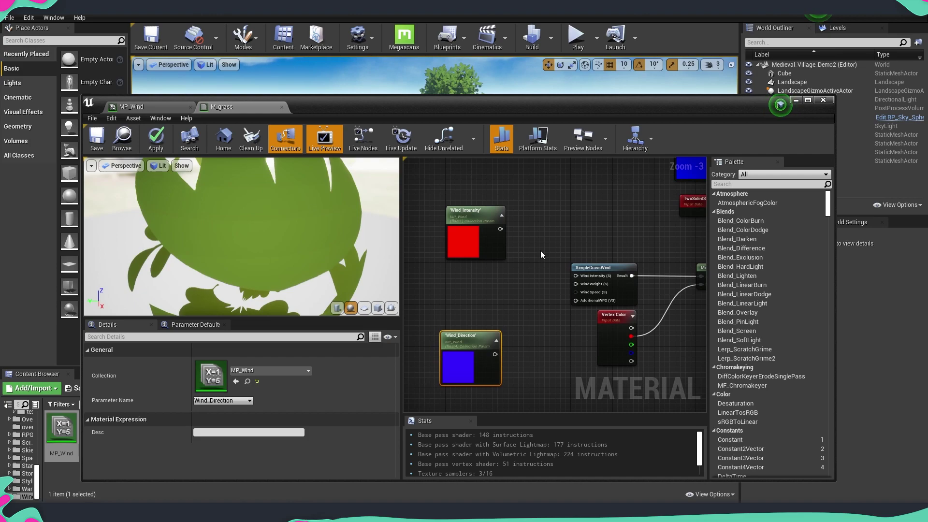
Add a Multiply node between Wind_Intensity and SimpleGrassWind, and connect Wind_Intensity to its A input.
{"action": "left_click", "coordinate": [532, 239]}
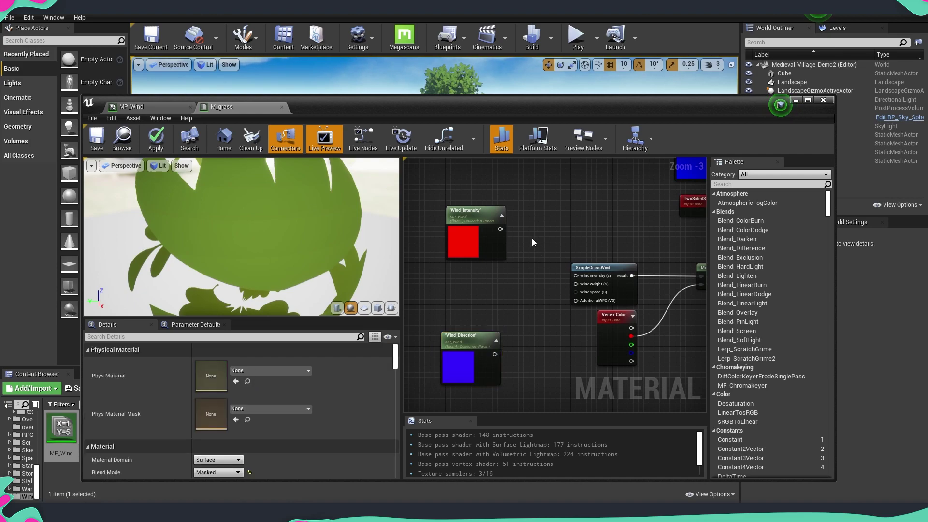
{"action": "left_click", "coordinate": [532, 238]}
{"action": "left_click_drag", "start_coordinate": [529, 245], "coordinate": [500, 230]}
{"action": "left_click", "coordinate": [477, 242]}
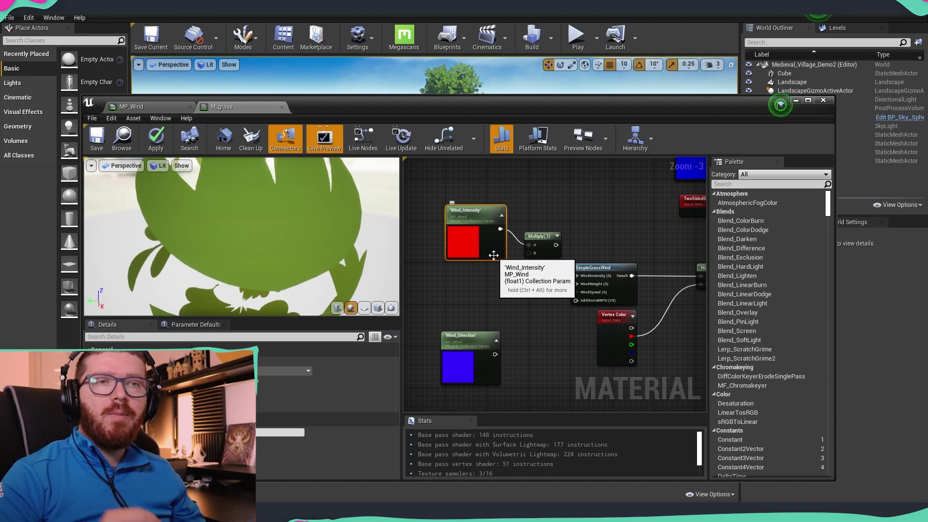
Add a scalar parameter named Wind_Boost and place it directly below the Wind_Intensity node.
{"action": "left_click", "coordinate": [481, 271]}
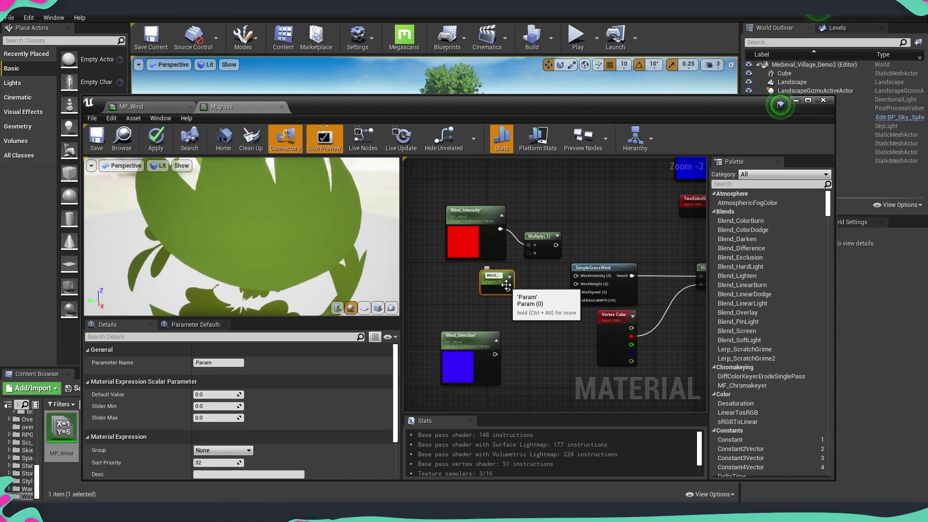
{"action": "type", "text": "t"}
{"action": "key", "text": "Return"}
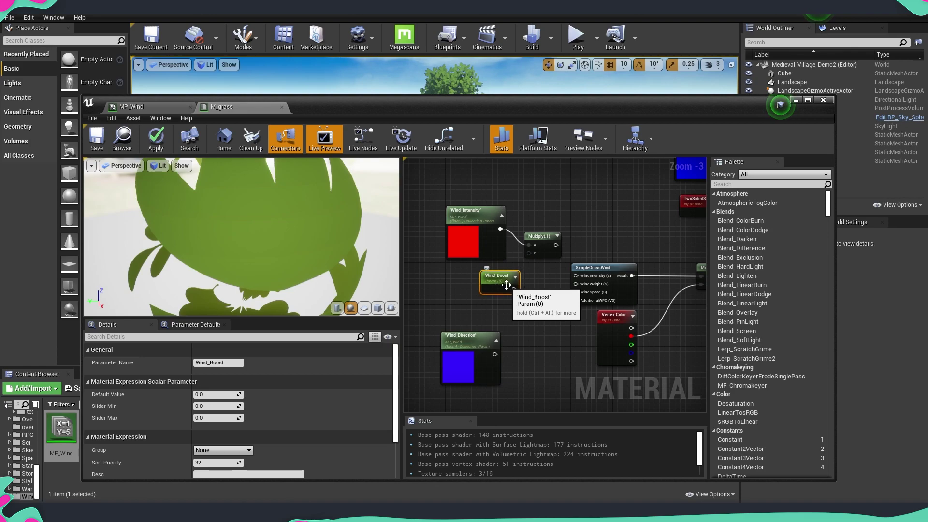
{"action": "left_click_drag", "start_coordinate": [506, 285], "coordinate": [497, 277]}
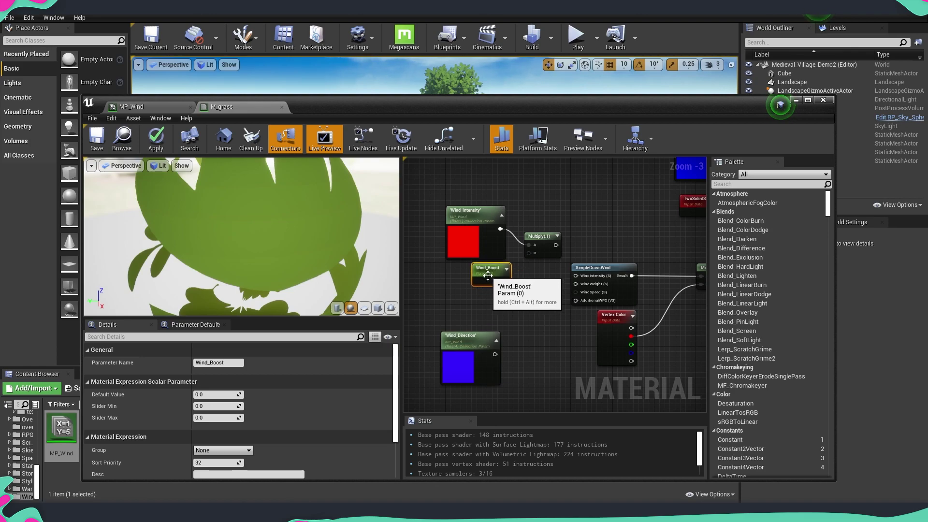
Wire Wind_Boost into the Multiply's B input and its output into WindIntensity, and shift the three nodes up.
{"action": "left_click_drag", "start_coordinate": [508, 283], "coordinate": [576, 276]}
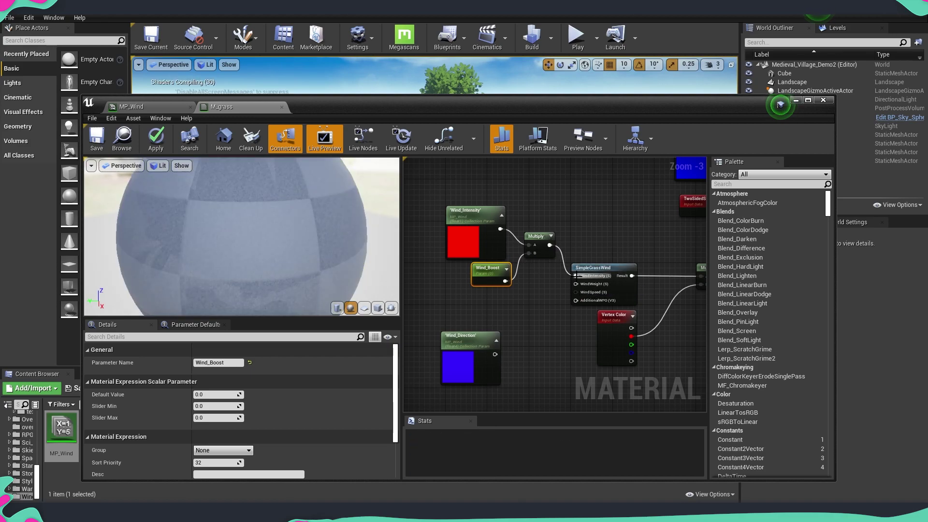
{"action": "left_click", "coordinate": [522, 288]}
{"action": "left_click_drag", "start_coordinate": [522, 288], "coordinate": [522, 287]}
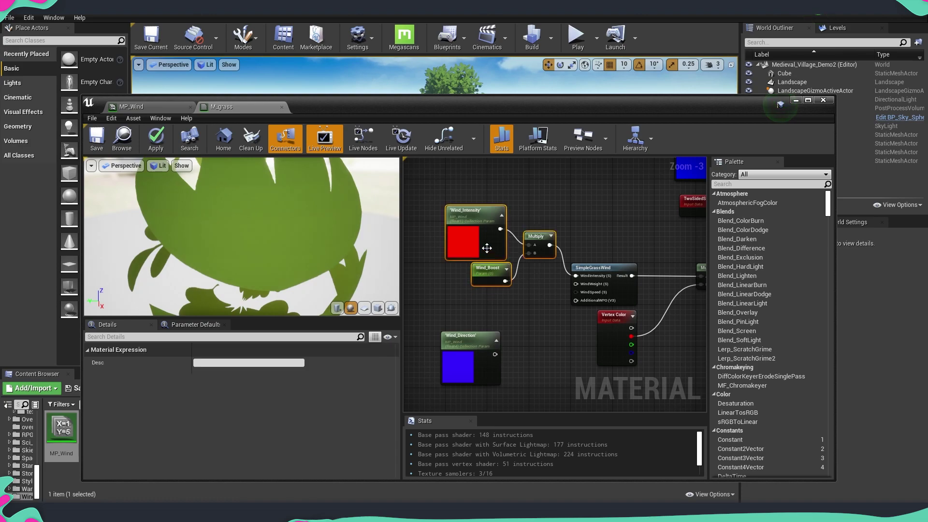
{"action": "left_click_drag", "start_coordinate": [488, 250], "coordinate": [483, 224]}
Duplicate the Wind_Boost parameter directly below the original and rename the copy Wind_Weight.
{"action": "left_click", "coordinate": [488, 252]}
{"action": "scroll", "coordinate": [486, 264], "scroll_direction": "up", "scroll_amount": 2}
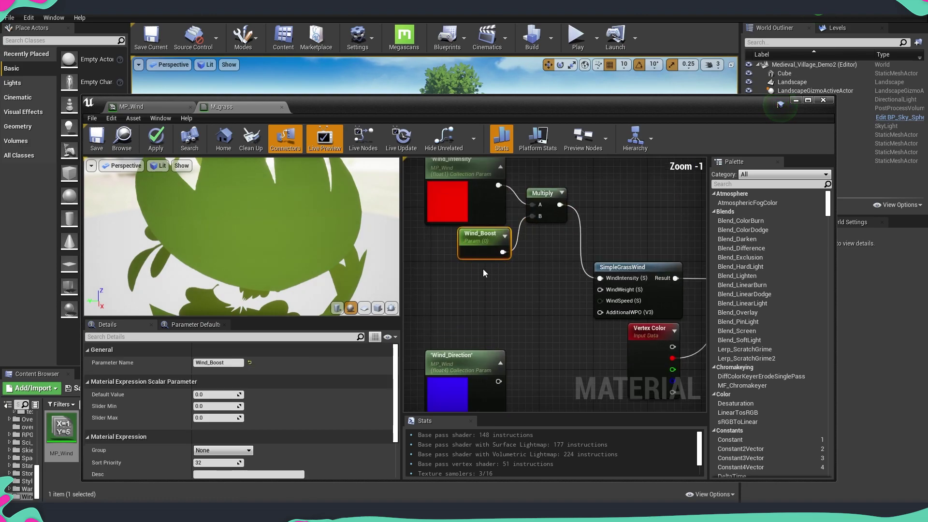
{"action": "key", "text": "ctrl+w"}
{"action": "left_click_drag", "start_coordinate": [478, 280], "coordinate": [477, 273]}
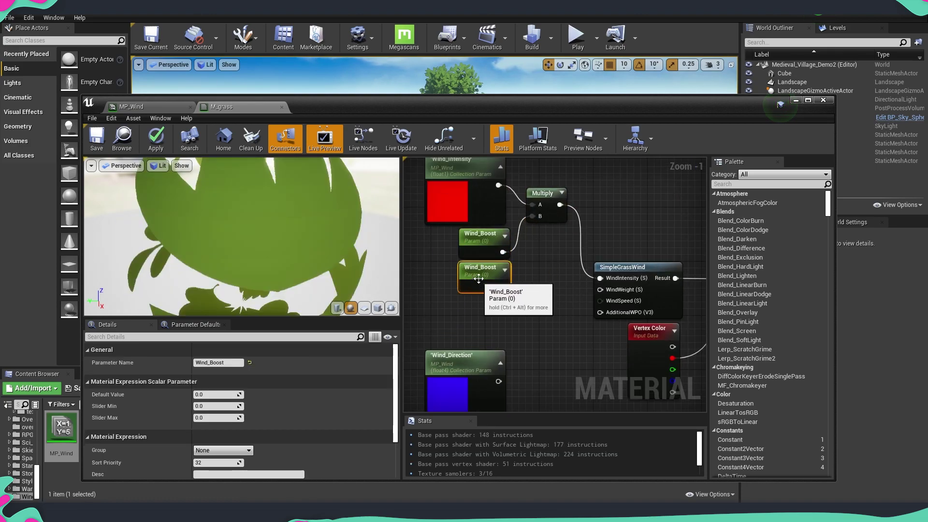
{"action": "left_click_drag", "start_coordinate": [210, 362], "coordinate": [280, 364]}
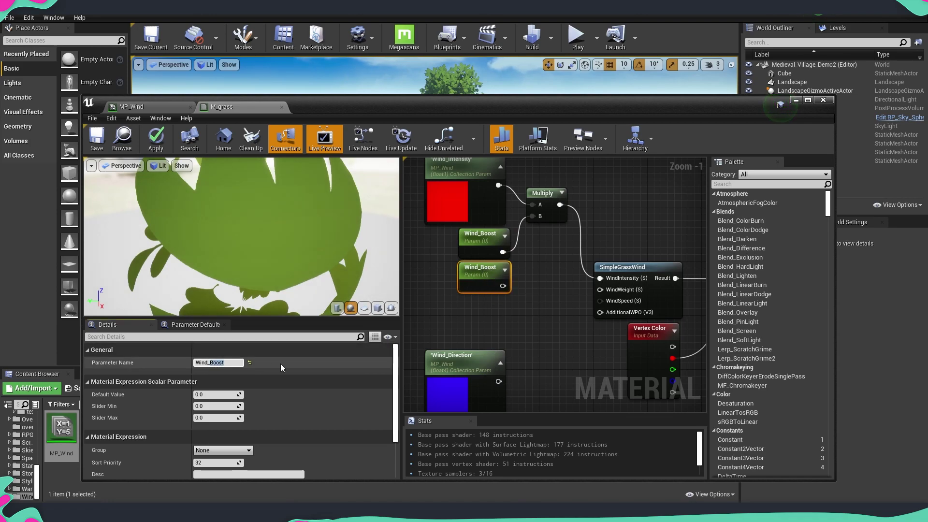
{"action": "type", "text": "W"}
{"action": "type", "text": "eight"}
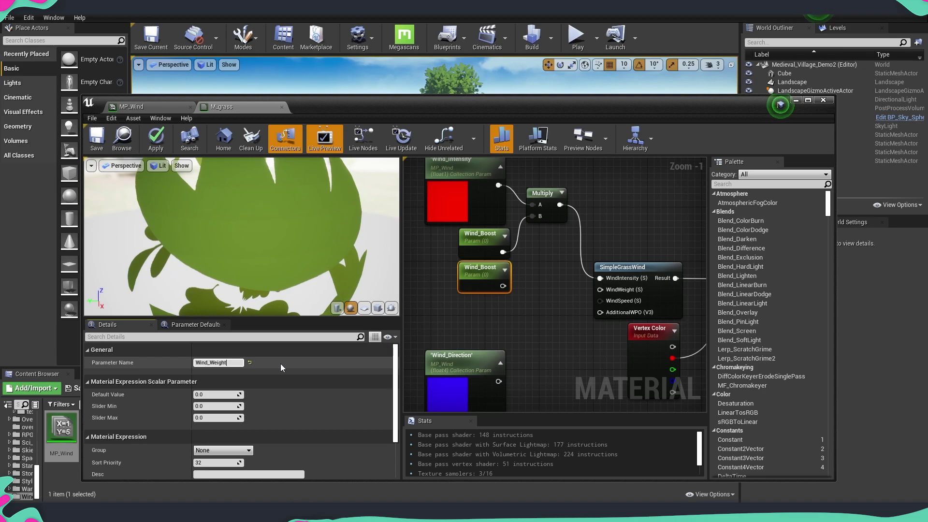
{"action": "key", "text": "Return"}
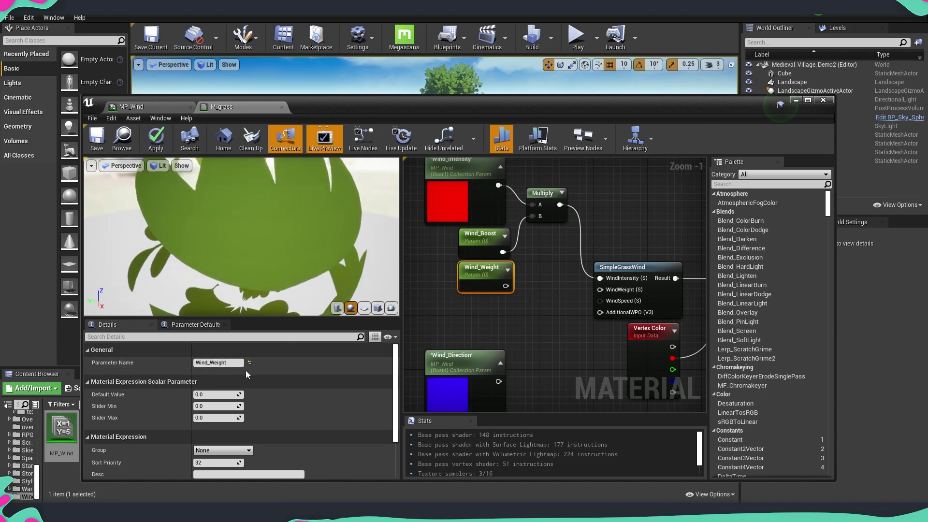
Set Wind_Weight's default value to 0.2 and connect it to the WindWeight input of SimpleGrassWind.
{"action": "key", "text": "BackSpace"}
{"action": "type", "text": "2"}
{"action": "key", "text": "Return"}
{"action": "left_click_drag", "start_coordinate": [504, 286], "coordinate": [602, 290]}
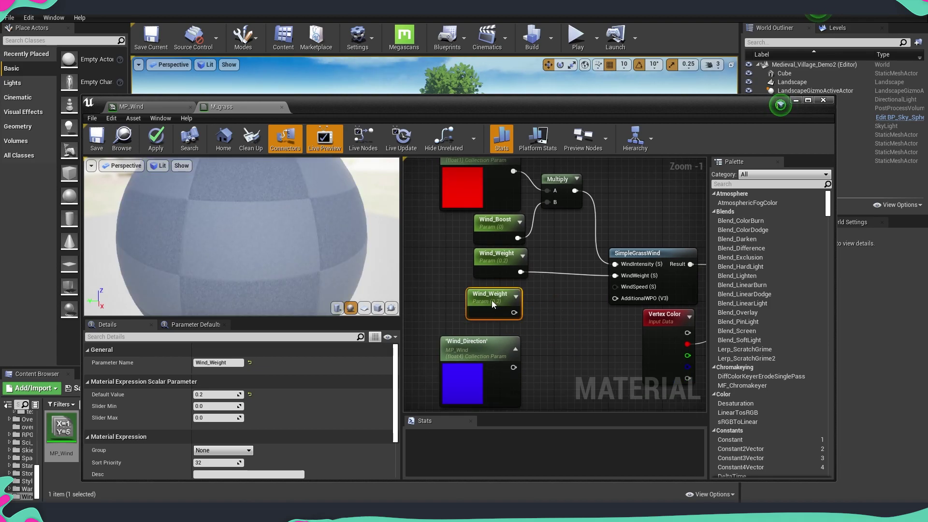
Place a copy of Wind_Weight below it, rename the copy Wind_Speed and connect it to SimpleGrassWind's WindSpeed input.
{"action": "left_click_drag", "start_coordinate": [492, 300], "coordinate": [499, 296]}
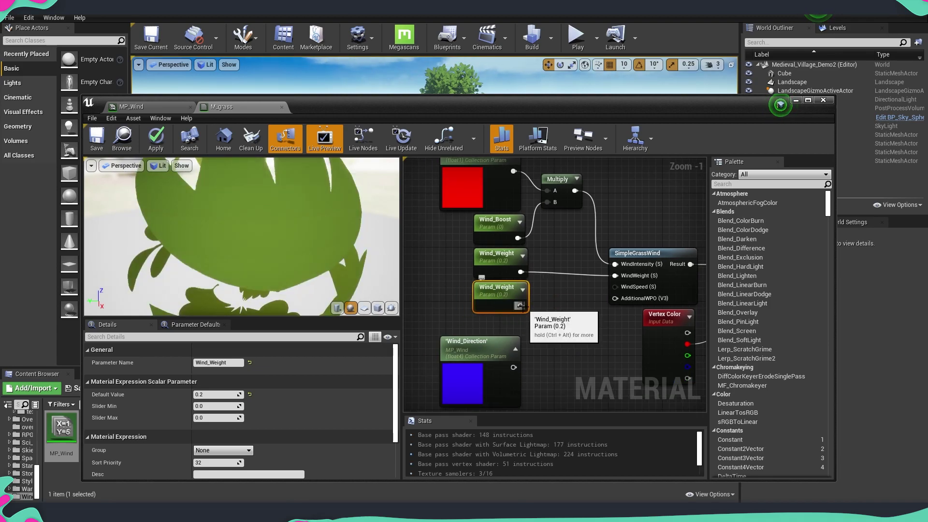
{"action": "left_click_drag", "start_coordinate": [210, 364], "coordinate": [256, 364]}
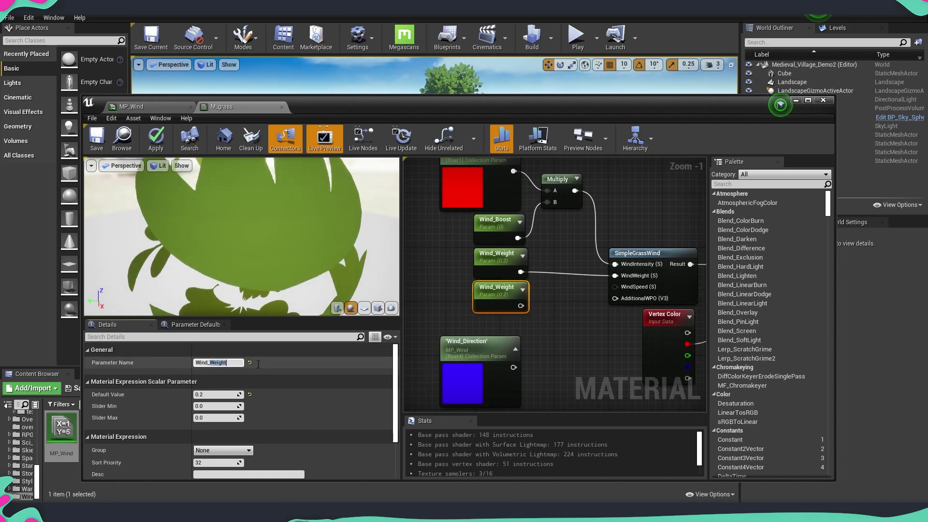
{"action": "type", "text": "Speed"}
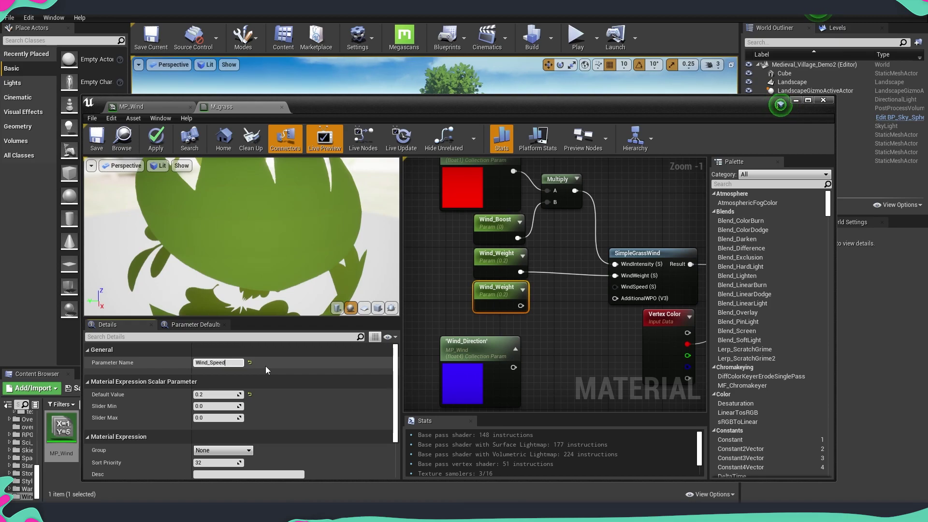
{"action": "key", "text": "Return"}
{"action": "left_click_drag", "start_coordinate": [518, 305], "coordinate": [615, 287]}
{"action": "right_click_drag", "start_coordinate": [569, 333], "coordinate": [542, 317]}
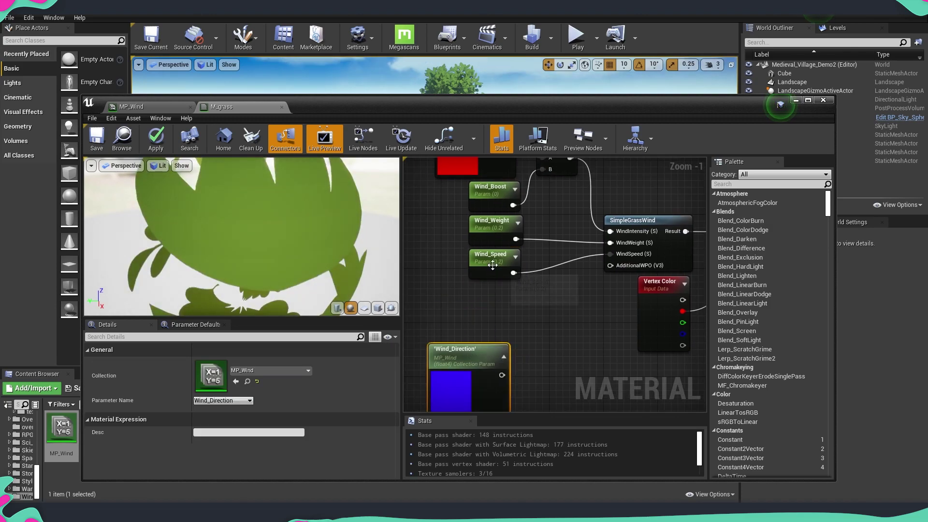
{"action": "left_click", "coordinate": [493, 265]}
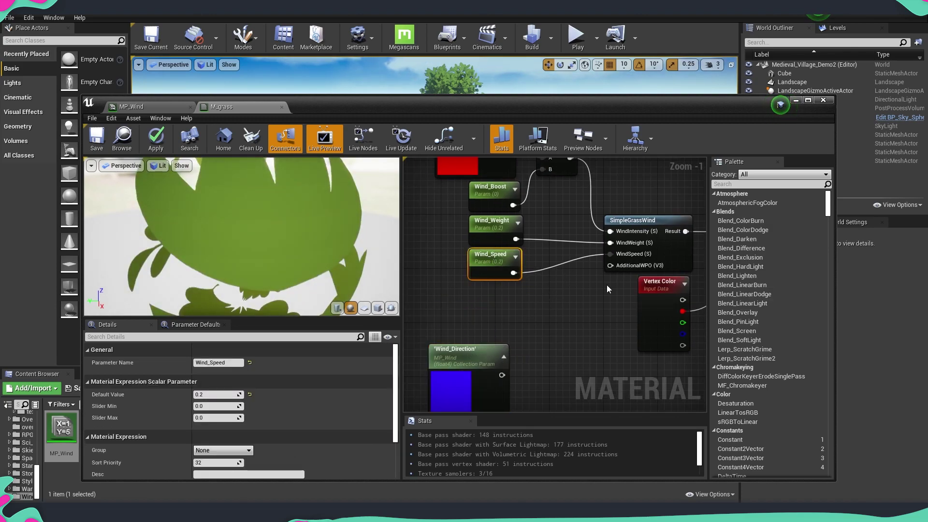
{"action": "right_click_drag", "start_coordinate": [609, 296], "coordinate": [595, 289]}
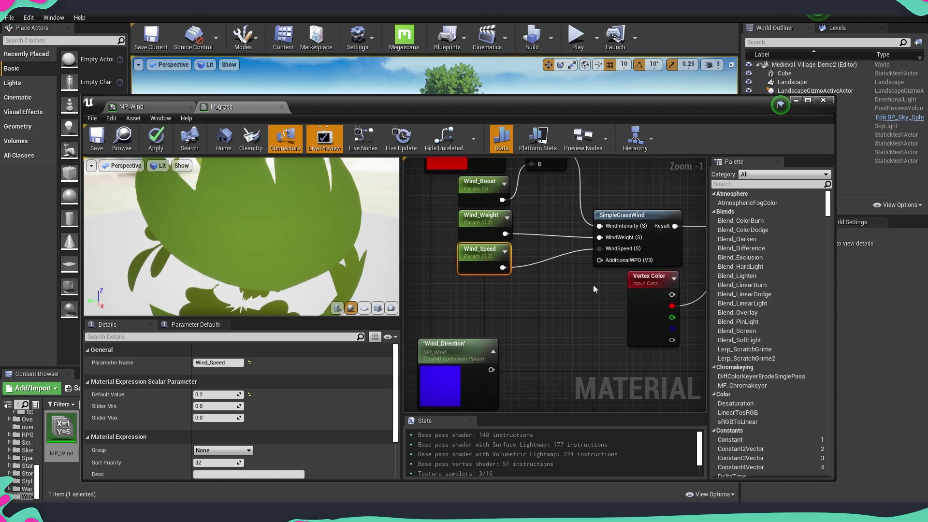
Duplicate Wind_Speed below the original, rename the copy Wind_WPO, reset its default value and connect it to SimpleGrassWind's AdditionalWPO input.
{"action": "key", "text": "ctrl+w"}
{"action": "left_click", "coordinate": [486, 284]}
{"action": "left_click", "coordinate": [216, 363]}
{"action": "double_click", "coordinate": [216, 363]}
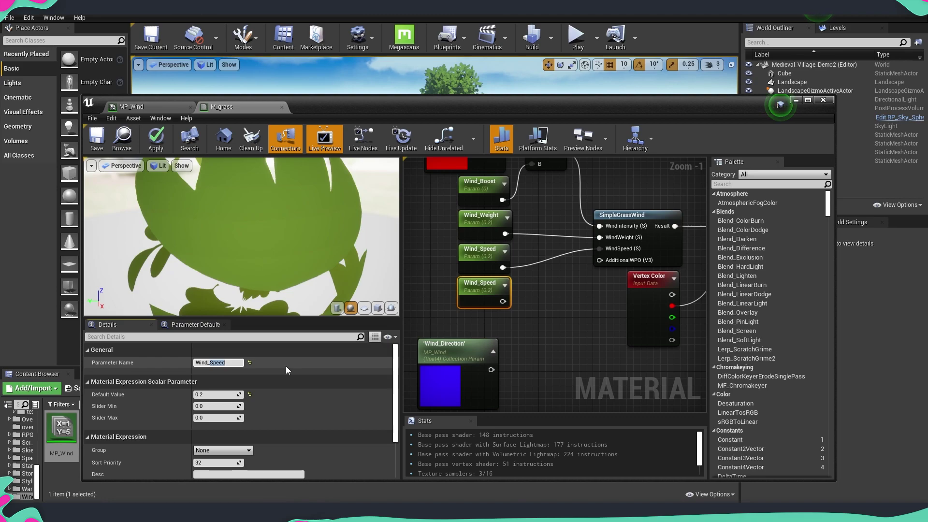
{"action": "type", "text": "WPO"}
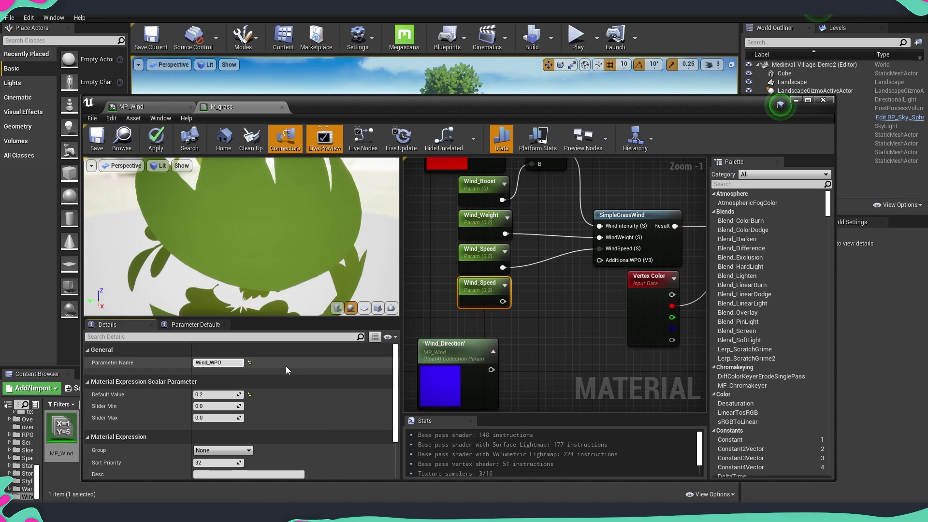
{"action": "key", "text": "Return"}
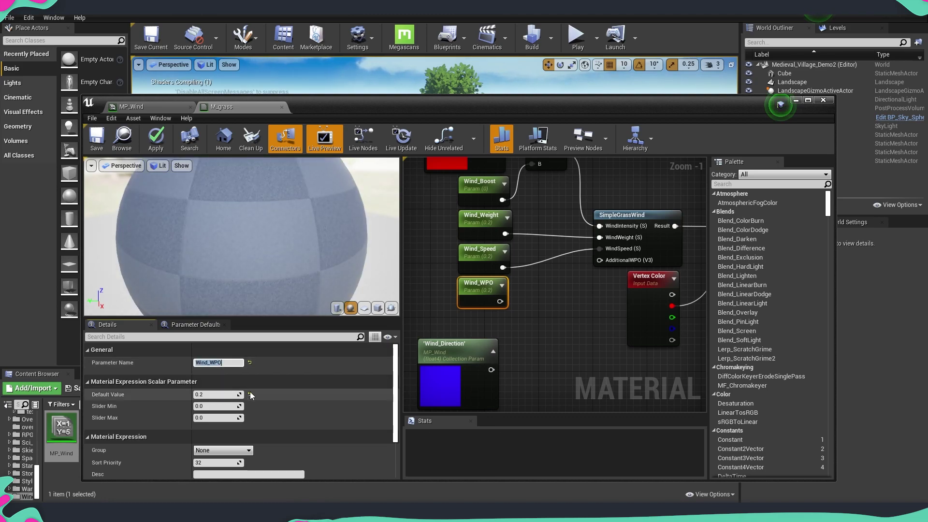
{"action": "left_click", "coordinate": [250, 394]}
{"action": "left_click_drag", "start_coordinate": [505, 302], "coordinate": [599, 260]}
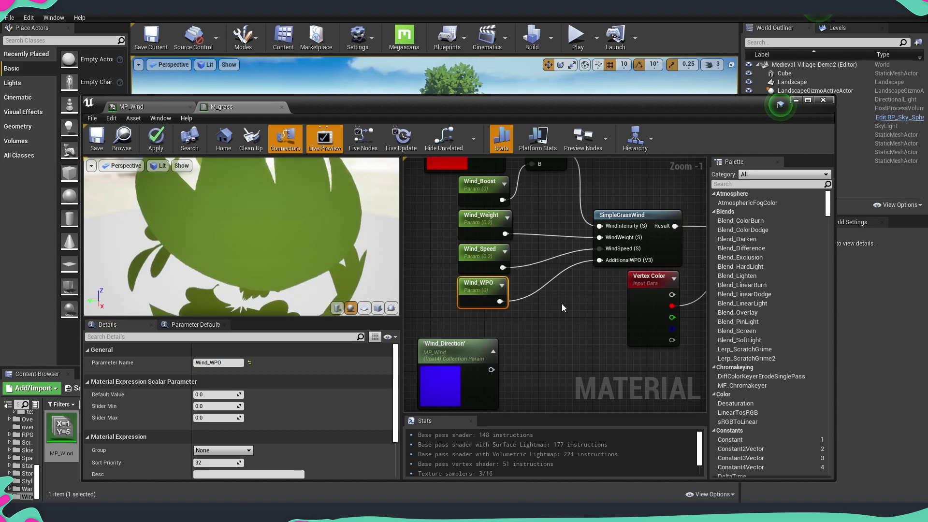
Connect the output of the SimpleGrassWind and Vertex Color Multiply to the material's World Position Offset, and save the material.
{"action": "right_click_drag", "start_coordinate": [470, 318], "coordinate": [436, 332]}
{"action": "left_click_drag", "start_coordinate": [436, 334], "coordinate": [513, 334]}
{"action": "right_click_drag", "start_coordinate": [597, 301], "coordinate": [572, 302]}
{"action": "scroll", "coordinate": [519, 290], "scroll_direction": "down", "scroll_amount": 2}
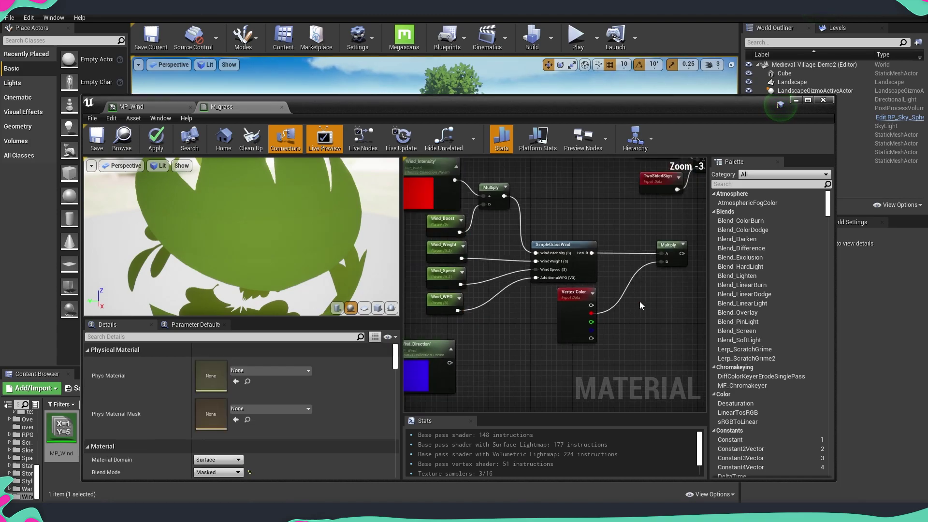
{"action": "right_click_drag", "start_coordinate": [511, 310], "coordinate": [547, 309]}
{"action": "scroll", "coordinate": [550, 311], "scroll_direction": "down", "scroll_amount": 2}
{"action": "left_click_drag", "start_coordinate": [409, 236], "coordinate": [571, 353]}
{"action": "scroll", "coordinate": [506, 297], "scroll_direction": "up", "scroll_amount": 3}
{"action": "right_click_drag", "start_coordinate": [497, 275], "coordinate": [484, 333]}
{"action": "left_click_drag", "start_coordinate": [443, 346], "coordinate": [631, 178]}
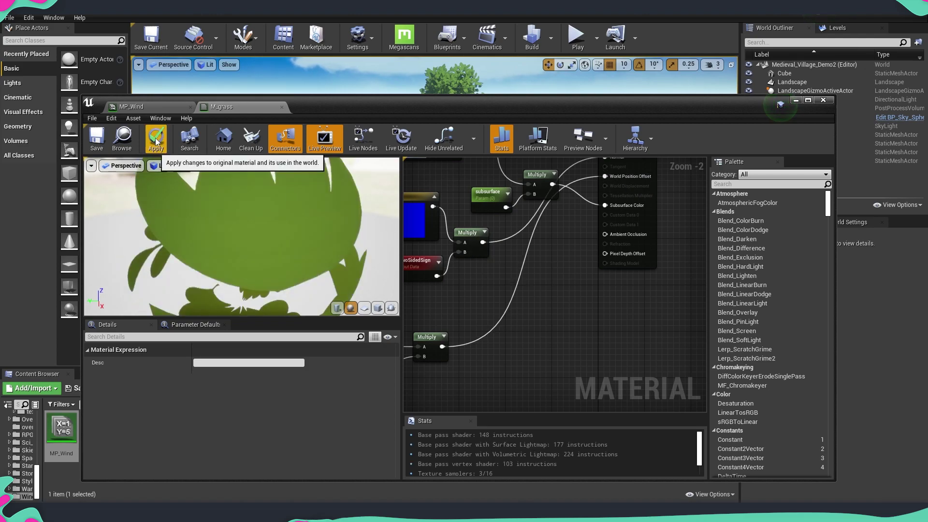
{"action": "left_click", "coordinate": [96, 141]}
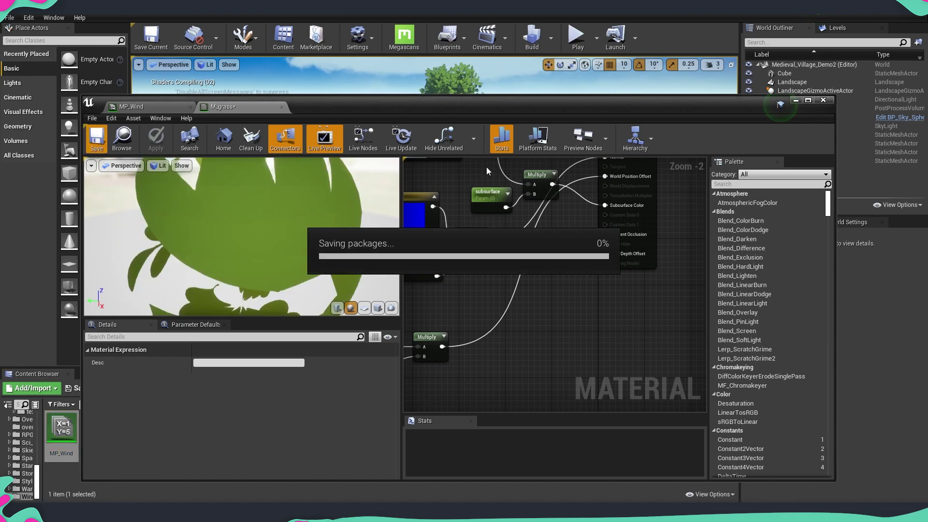
{"action": "left_click_drag", "start_coordinate": [520, 111], "coordinate": [561, 109]}
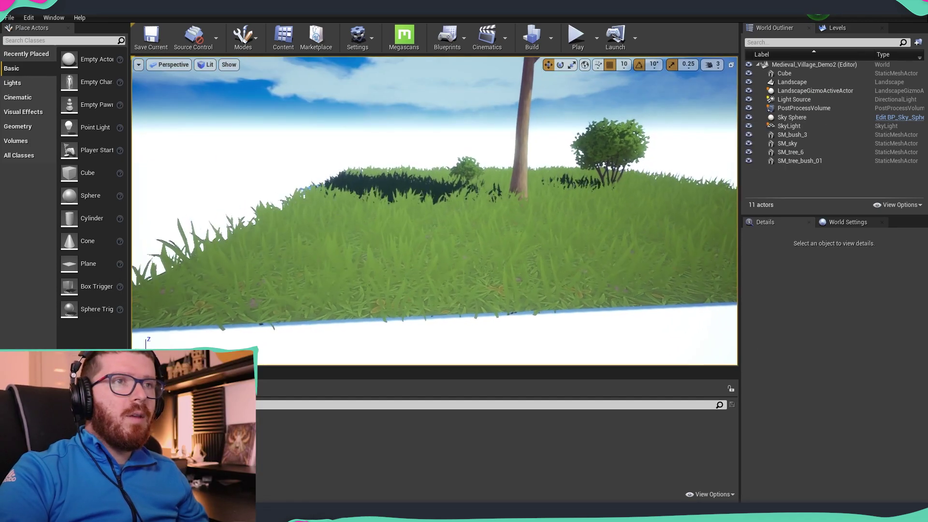
Examine the wind motion of the grass in the level viewport from several distances and angles.
{"action": "right_click_drag", "start_coordinate": [491, 269], "coordinate": [522, 237]}
{"action": "key", "text": "d"}
{"action": "key", "text": "w"}
{"action": "key", "text": "s"}
{"action": "key", "text": "a"}
{"action": "key", "text": "s"}
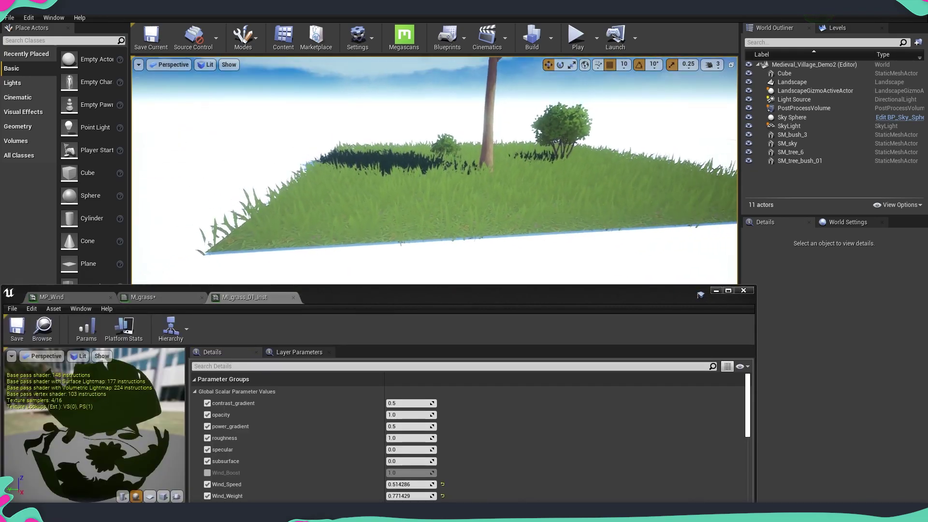
{"action": "right_click_drag", "start_coordinate": [434, 193], "coordinate": [452, 174]}
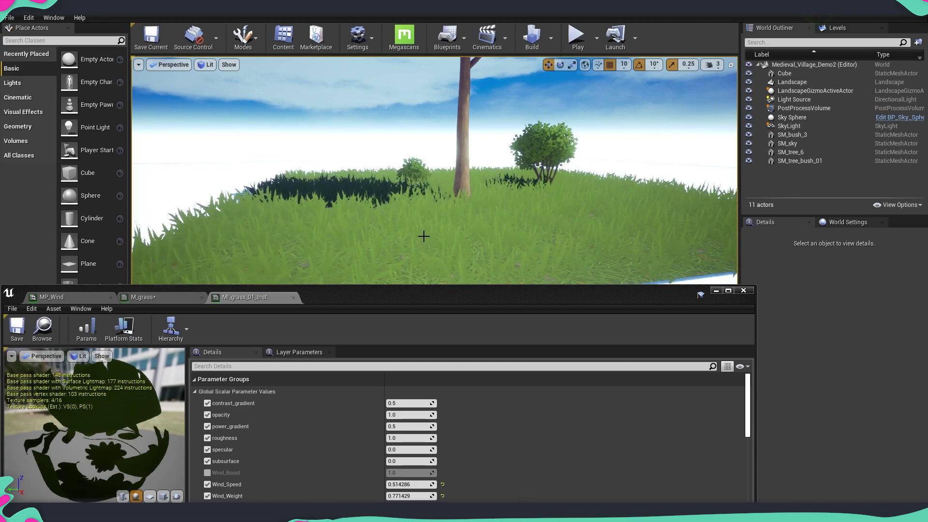
Enable the Wind_Boost and Wind_WPO parameter overrides in MI_grass_01_inst.
{"action": "scroll", "coordinate": [515, 427], "scroll_direction": "down", "scroll_amount": 3}
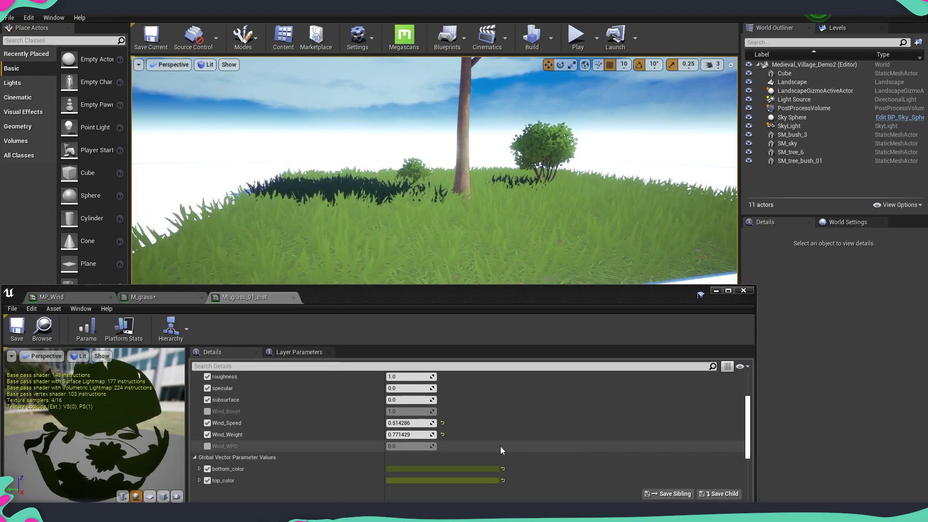
{"action": "left_click", "coordinate": [207, 411]}
{"action": "left_click", "coordinate": [209, 446]}
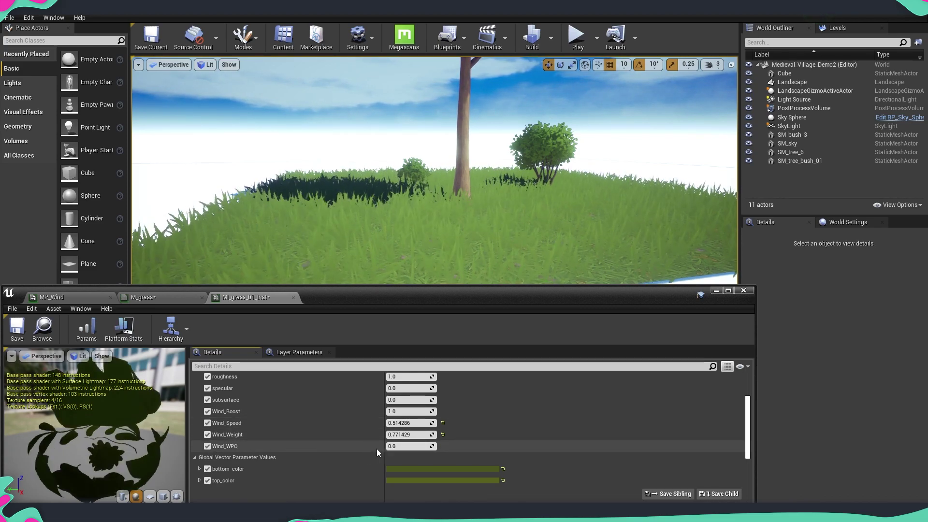
{"action": "scroll", "coordinate": [440, 276], "scroll_direction": "down", "scroll_amount": 3}
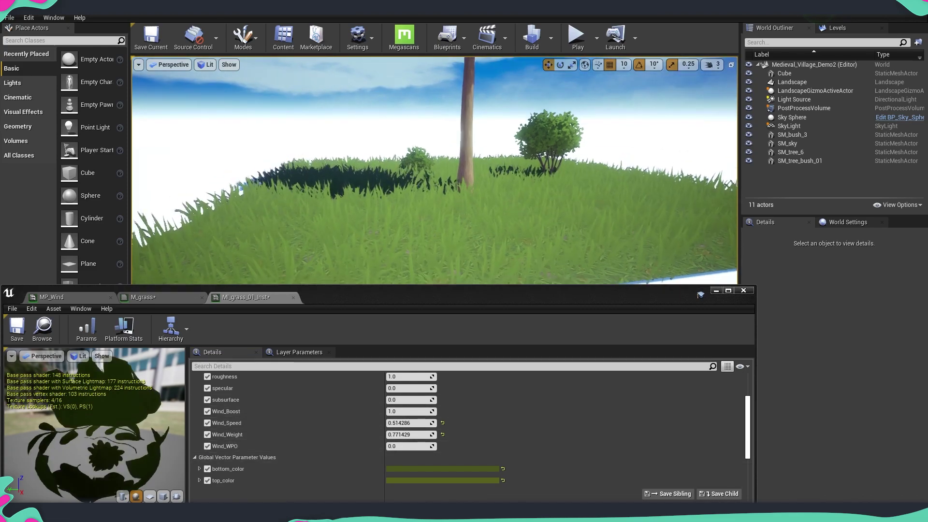
Try Wind_Boost at 0.5 and at 5, and examine the effect on the grass in the level.
{"action": "left_click", "coordinate": [408, 412]}
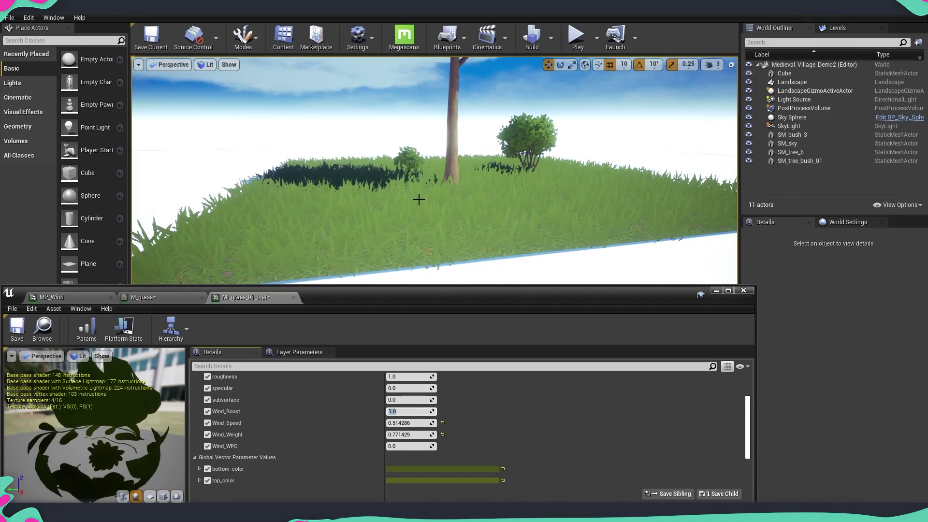
{"action": "key", "text": "BackSpace"}
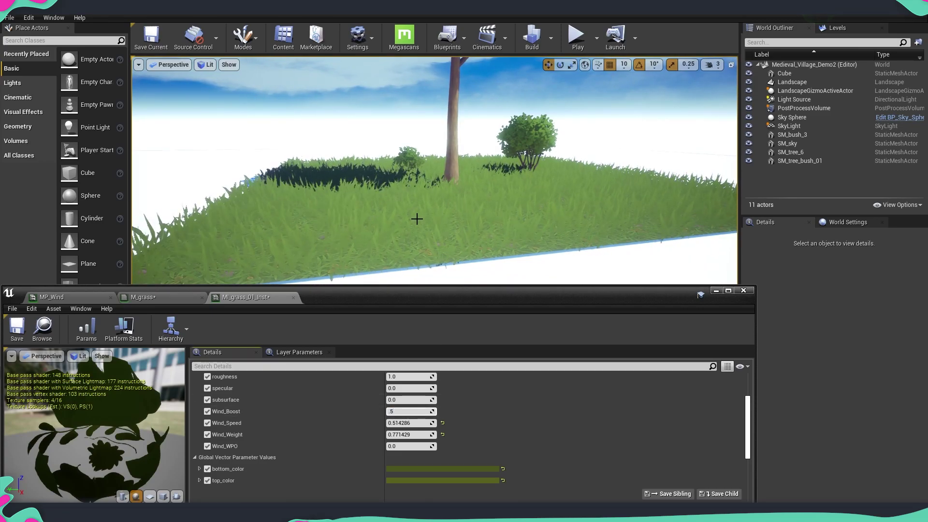
{"action": "key", "text": "Return"}
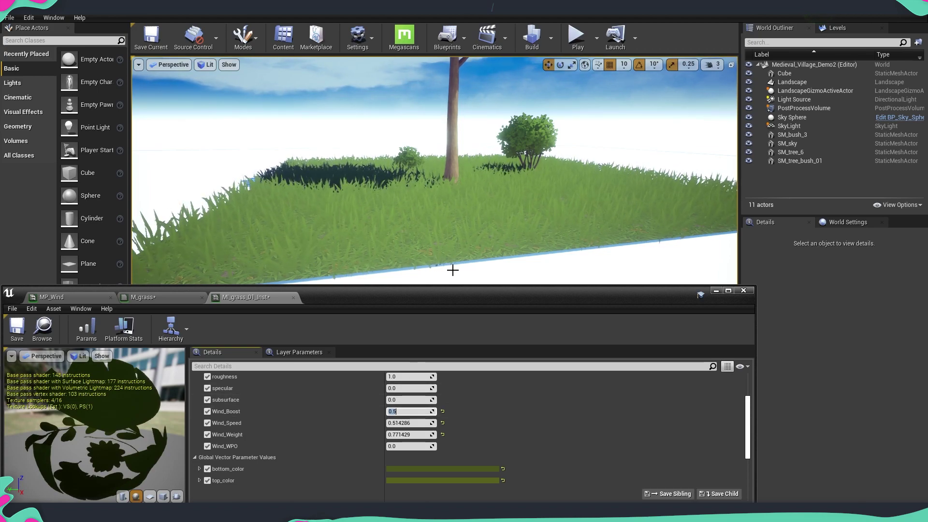
{"action": "type", "text": "5"}
{"action": "key", "text": "Return"}
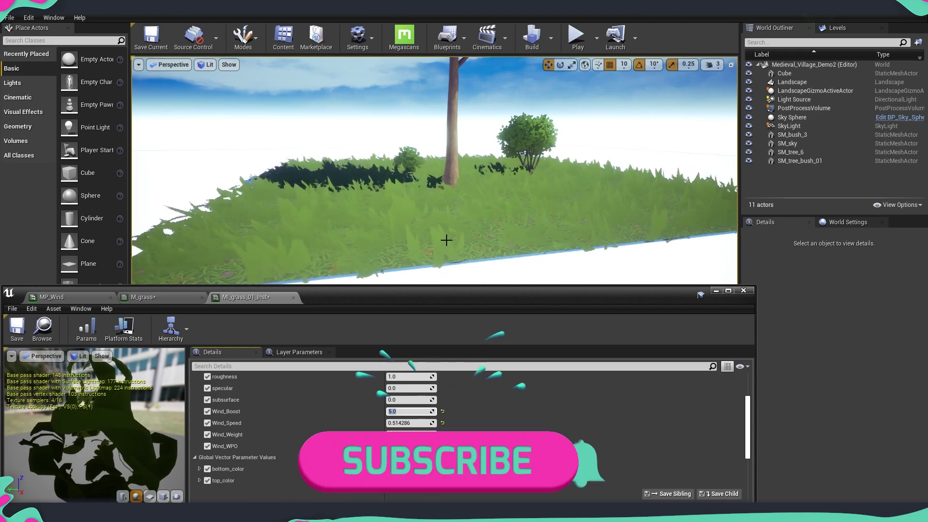
{"action": "key", "text": "s"}
{"action": "right_click_drag", "start_coordinate": [479, 225], "coordinate": [479, 226]}
{"action": "key", "text": "w"}
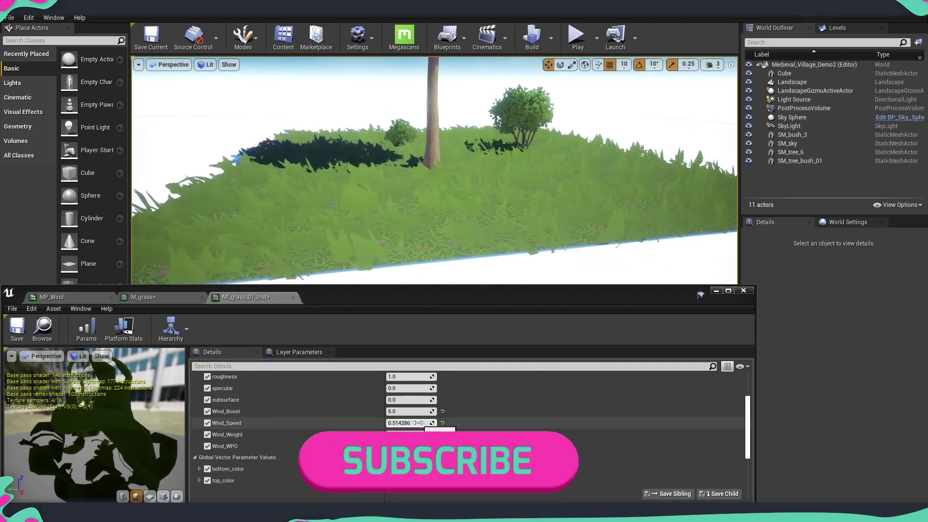
Reset Wind_Boost to its default value in the grass instance and check the grass motion in the level.
{"action": "left_click", "coordinate": [442, 411]}
{"action": "right_click_drag", "start_coordinate": [386, 264], "coordinate": [418, 250]}
{"action": "left_click", "coordinate": [414, 474]}
{"action": "right_click_drag", "start_coordinate": [333, 154], "coordinate": [328, 160]}
{"action": "key", "text": "w"}
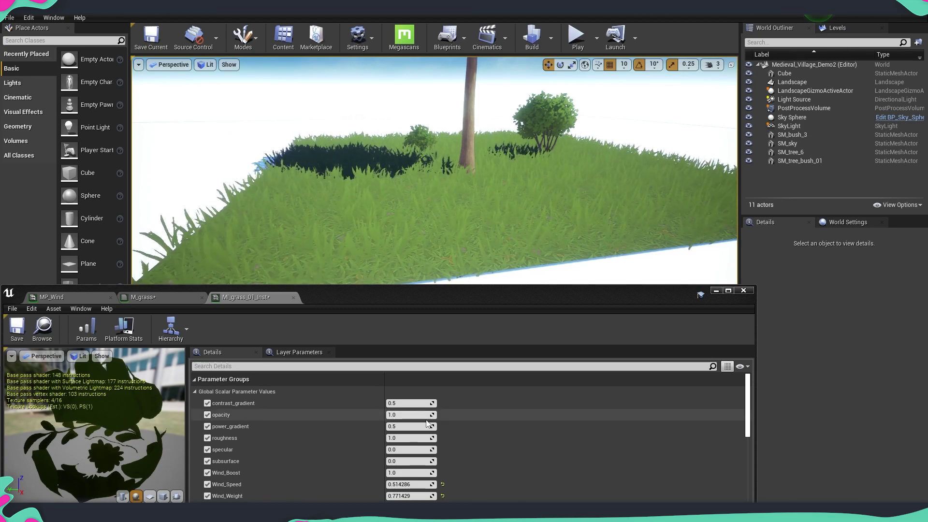
{"action": "left_click", "coordinate": [399, 474]}
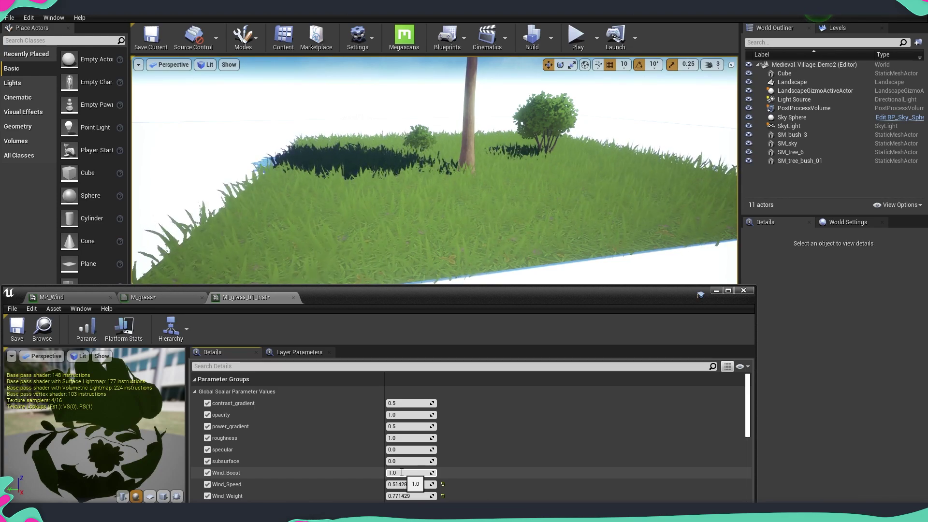
Set Wind_Intensity's default value to 1.0 in the MP_Wind collection and check the foliage in the level.
{"action": "left_click", "coordinate": [53, 297]}
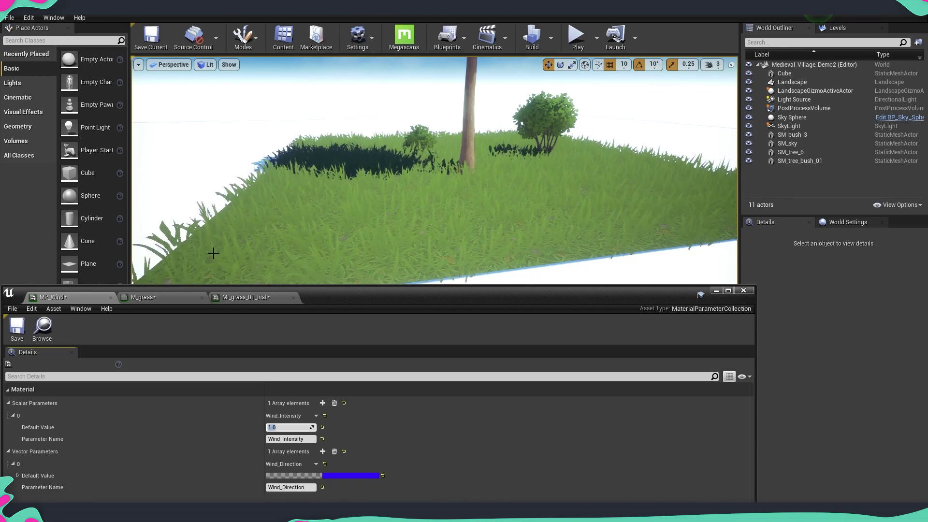
{"action": "key", "text": "s"}
{"action": "mouse_move", "coordinate": [527, 226]}
{"action": "right_mouse_down"}
{"action": "mouse_move", "coordinate": [535, 218]}
{"action": "mouse_move", "coordinate": [527, 226]}
{"action": "right_mouse_up"}
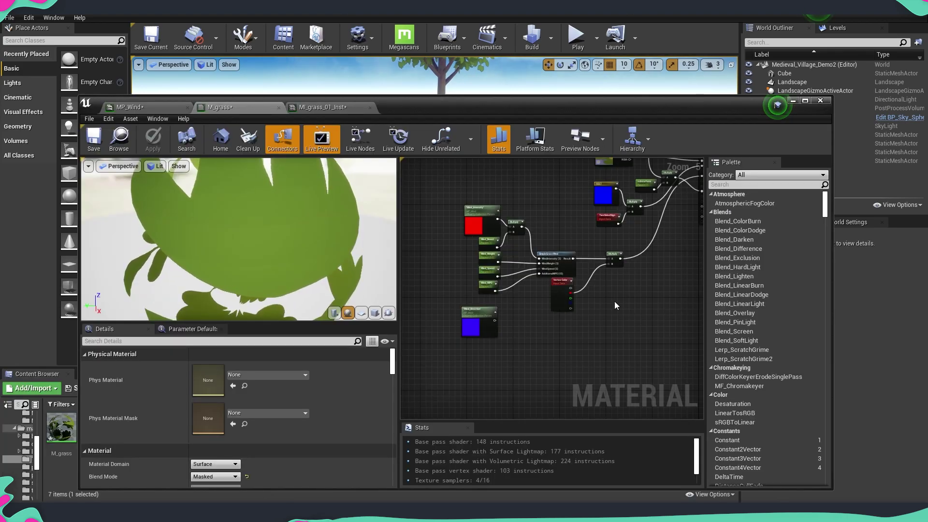
Delete the Wind_WPO parameter node from the M_grass graph.
{"action": "scroll", "coordinate": [518, 305], "scroll_direction": "up", "scroll_amount": 5}
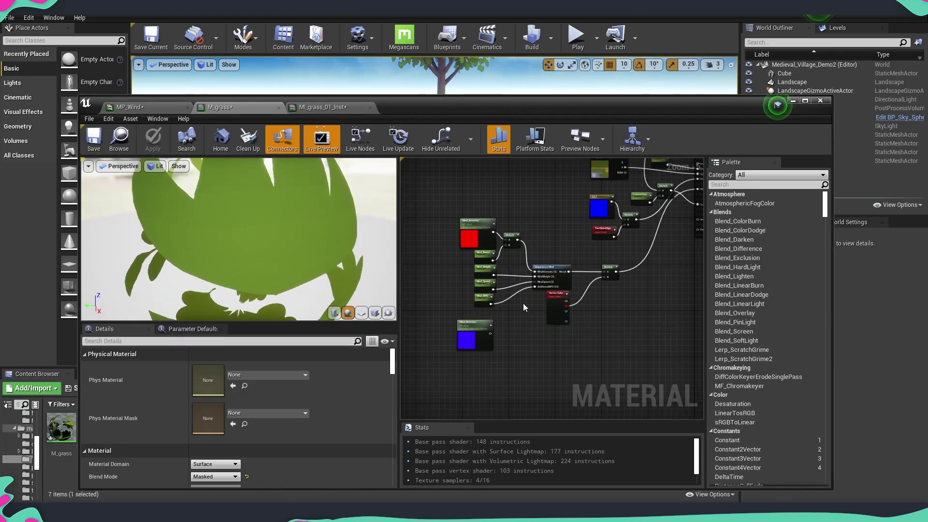
{"action": "left_click", "coordinate": [447, 302]}
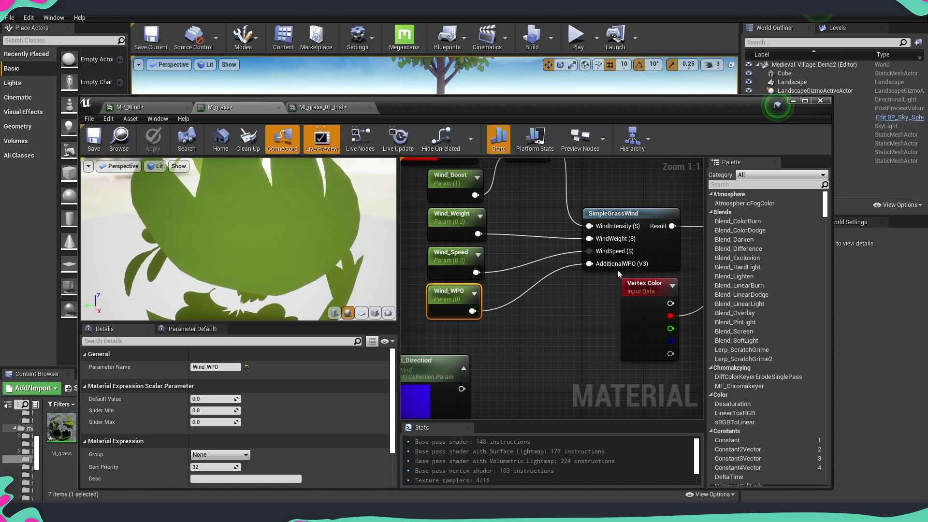
{"action": "right_click_drag", "start_coordinate": [493, 330], "coordinate": [553, 320]}
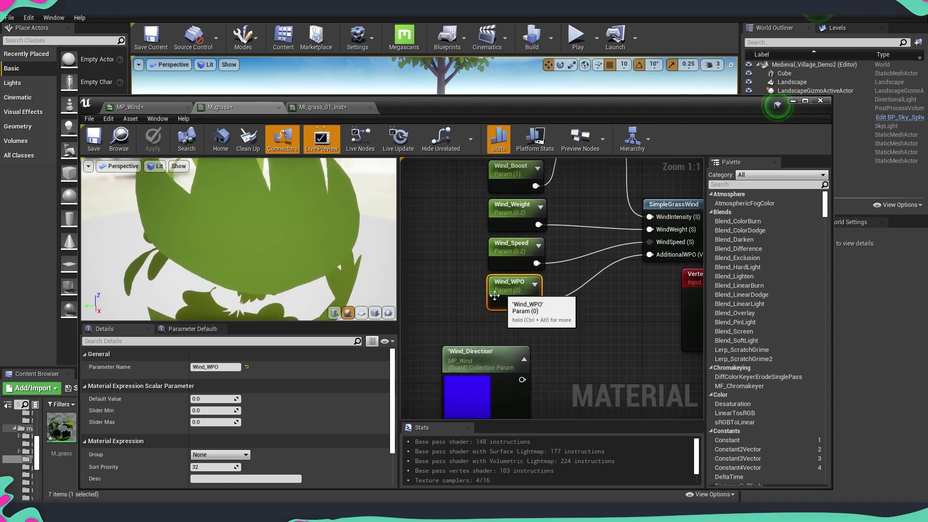
{"action": "key", "text": "Delete"}
{"action": "scroll", "coordinate": [528, 329], "scroll_direction": "down", "scroll_amount": 1}
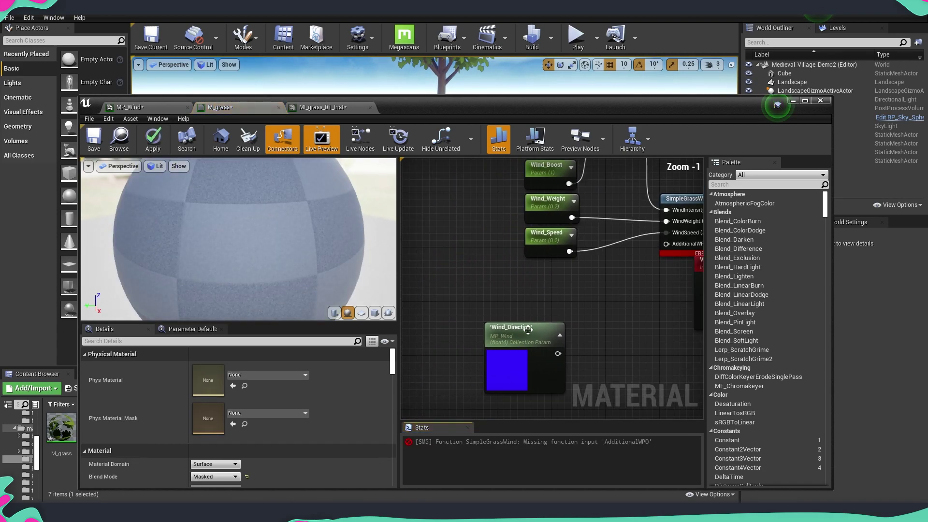
Move the Wind_Direction collection parameter further left, clear of the scalar wind parameters.
{"action": "right_click_drag", "start_coordinate": [675, 232], "coordinate": [607, 245]}
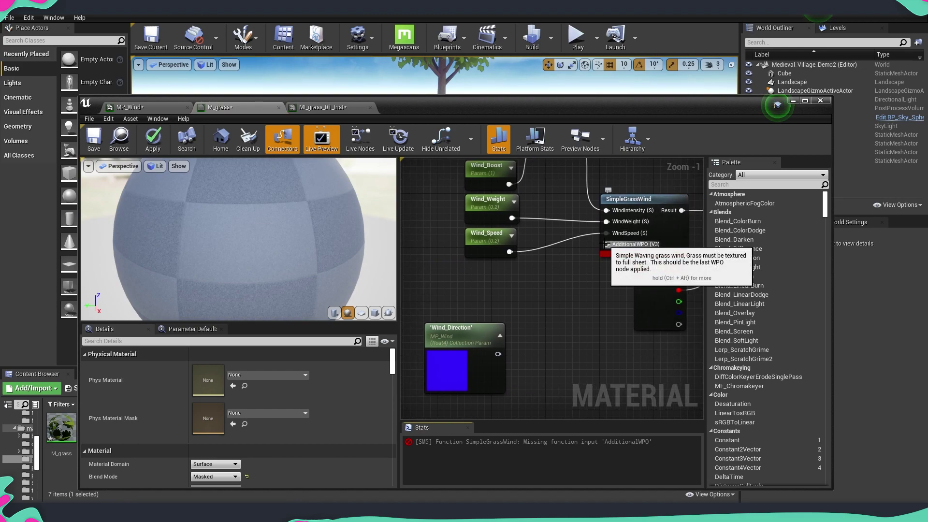
{"action": "left_click", "coordinate": [467, 341]}
{"action": "right_click_drag", "start_coordinate": [520, 311], "coordinate": [577, 285]}
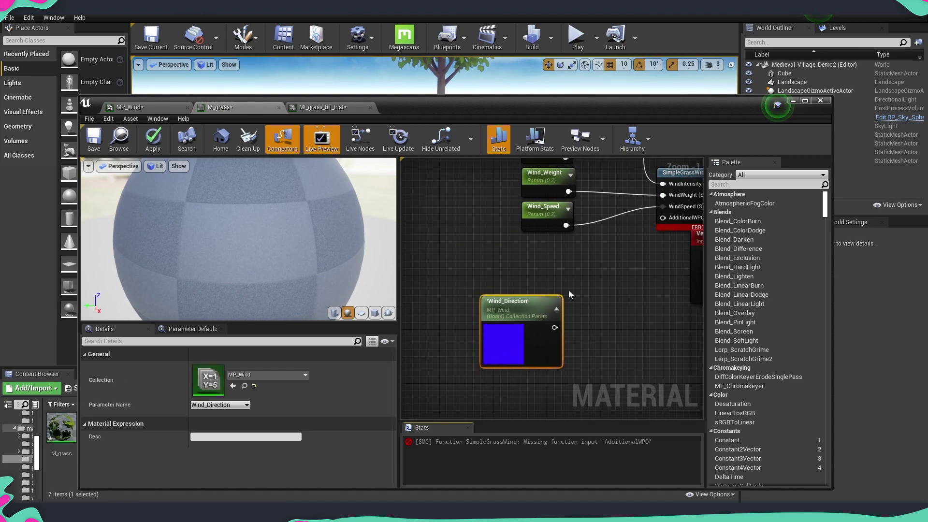
{"action": "mouse_move", "coordinate": [554, 327]}
{"action": "left_mouse_down"}
{"action": "mouse_move", "coordinate": [612, 310]}
{"action": "mouse_move", "coordinate": [665, 221]}
{"action": "mouse_move", "coordinate": [554, 332]}
{"action": "left_mouse_up"}
{"action": "left_click_drag", "start_coordinate": [555, 336], "coordinate": [486, 295]}
Copy the Wind_Intensity collection parameter and place the copy directly below Wind_Direction.
{"action": "scroll", "coordinate": [489, 285], "scroll_direction": "down", "scroll_amount": 2}
{"action": "right_click_drag", "start_coordinate": [491, 270], "coordinate": [544, 291]}
{"action": "left_click", "coordinate": [555, 185]}
{"action": "key", "text": "ctrl+c"}
{"action": "key", "text": "ctrl+v"}
{"action": "scroll", "coordinate": [581, 329], "scroll_direction": "up", "scroll_amount": 2}
{"action": "right_click_drag", "start_coordinate": [575, 322], "coordinate": [563, 279]}
{"action": "left_click_drag", "start_coordinate": [574, 290], "coordinate": [498, 325]}
Collapse the previews of the copied Wind_Intensity and Wind_Direction nodes, and move Wind_Direction down closer to Wind_Intensity.
{"action": "left_click", "coordinate": [525, 329]}
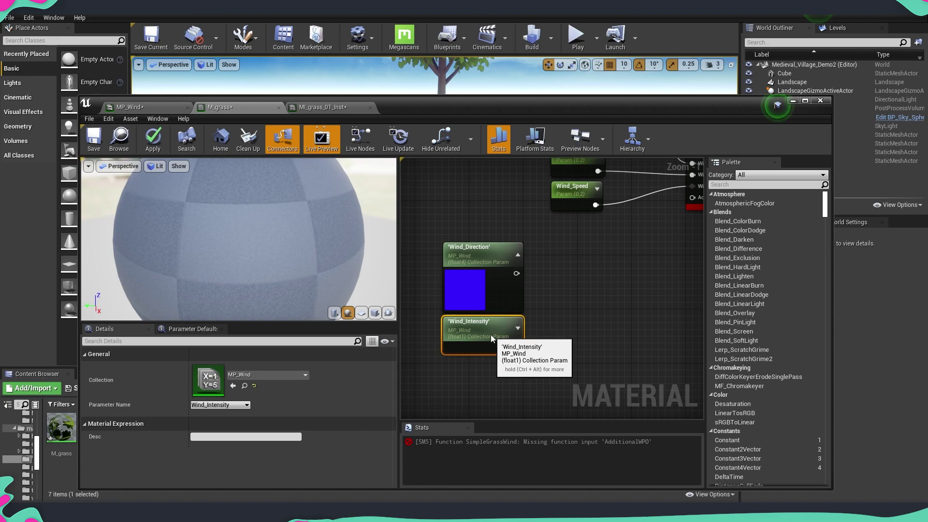
{"action": "left_click", "coordinate": [518, 254]}
{"action": "left_click_drag", "start_coordinate": [482, 253], "coordinate": [482, 274]}
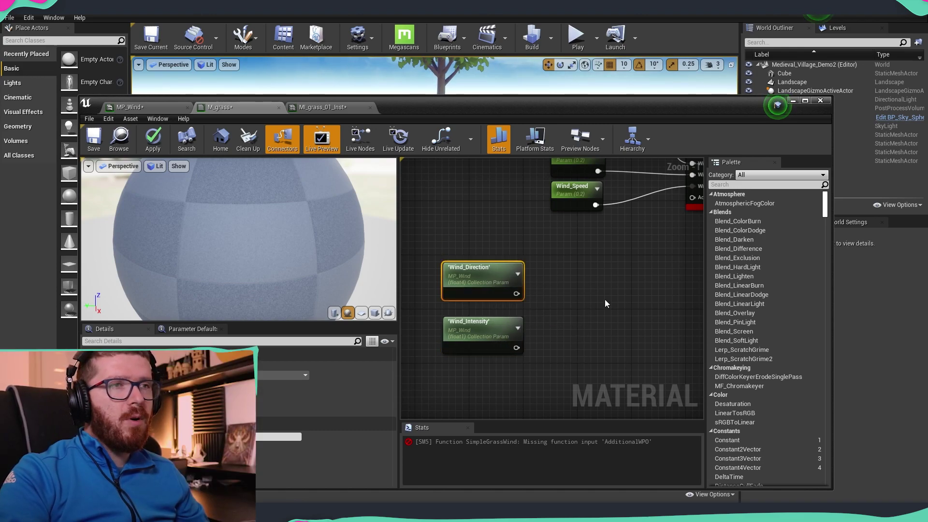
Select Wind_Direction and the Wind_Intensity copy together, shift both slightly left and clear the selection.
{"action": "right_click_drag", "start_coordinate": [636, 277], "coordinate": [612, 286]}
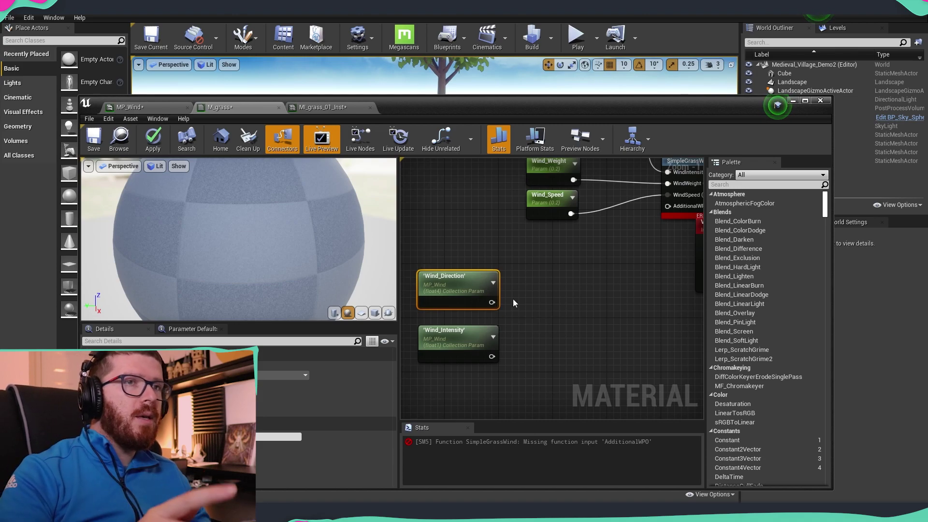
{"action": "left_click", "coordinate": [484, 338], "text": "shift"}
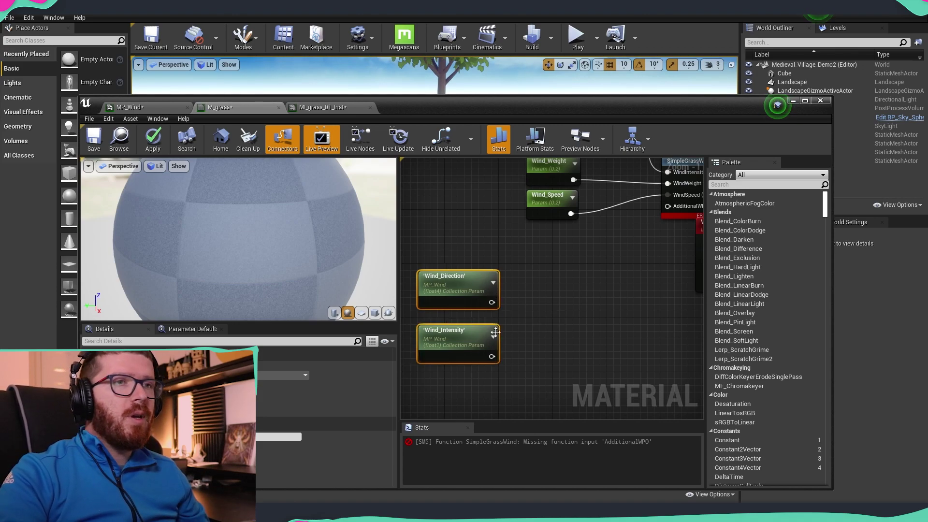
{"action": "right_click_drag", "start_coordinate": [485, 338], "coordinate": [491, 338]}
{"action": "left_click_drag", "start_coordinate": [468, 283], "coordinate": [441, 282]}
{"action": "right_click_drag", "start_coordinate": [431, 291], "coordinate": [484, 291]}
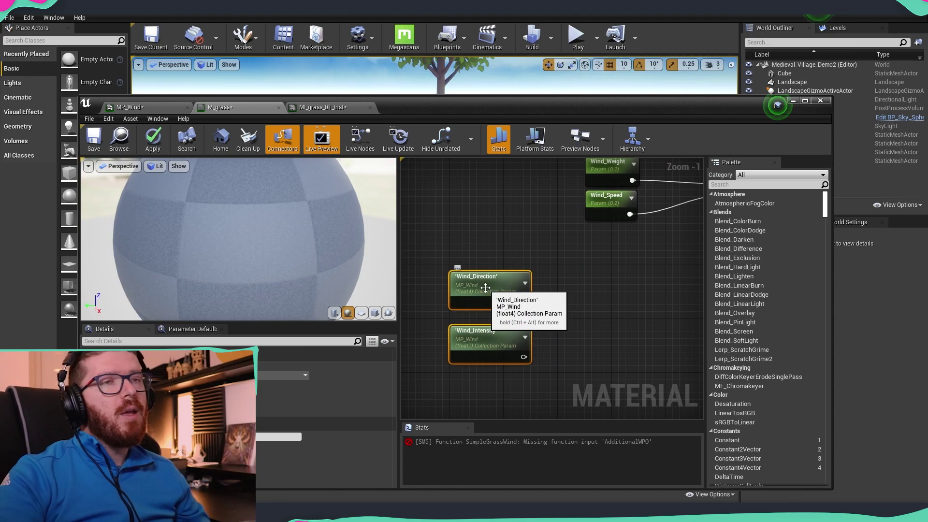
{"action": "left_click", "coordinate": [492, 289]}
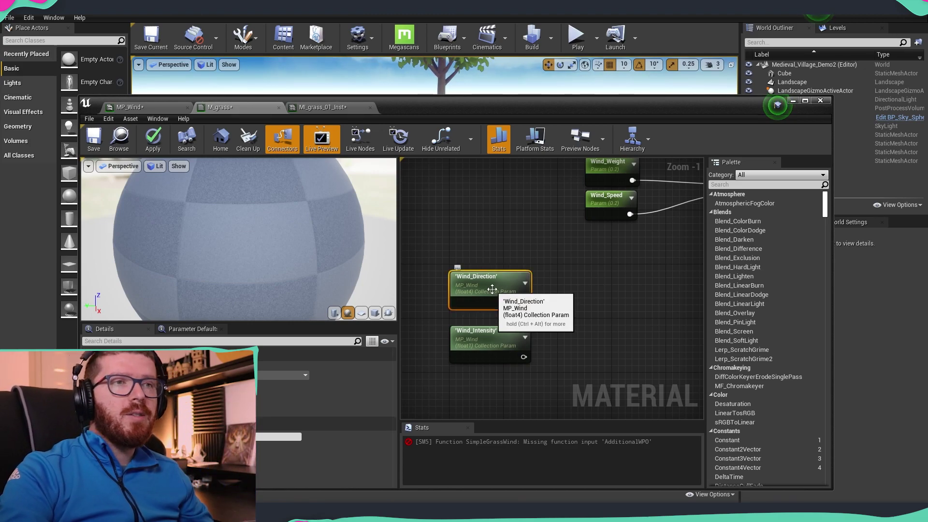
{"action": "left_click", "coordinate": [445, 206]}
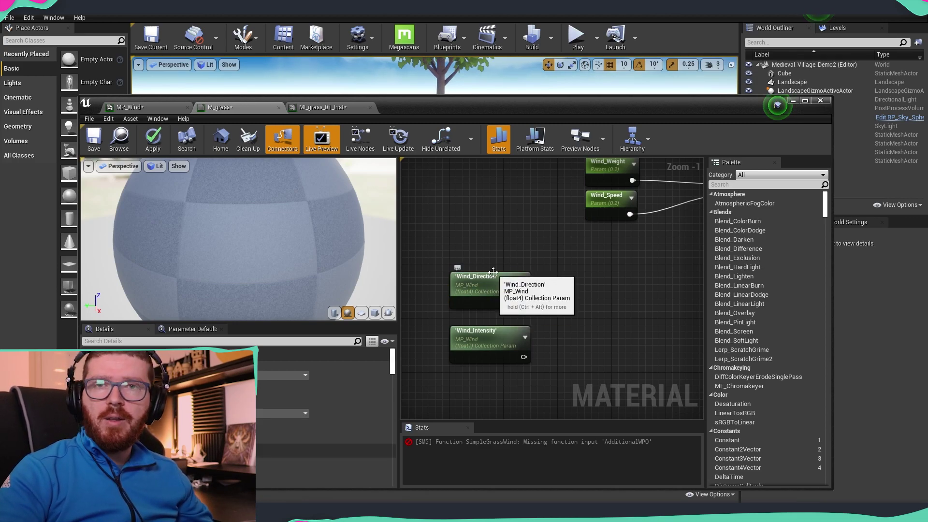
Add a Normalize node fed by Wind_Direction and align it level with the Wind_Direction output.
{"action": "left_click", "coordinate": [491, 285]}
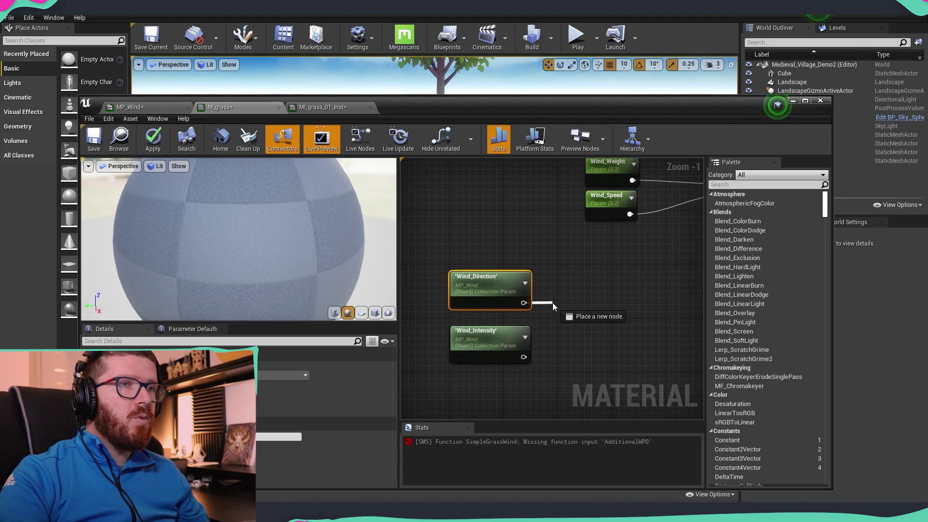
{"action": "left_click_drag", "start_coordinate": [553, 304], "coordinate": [554, 305]}
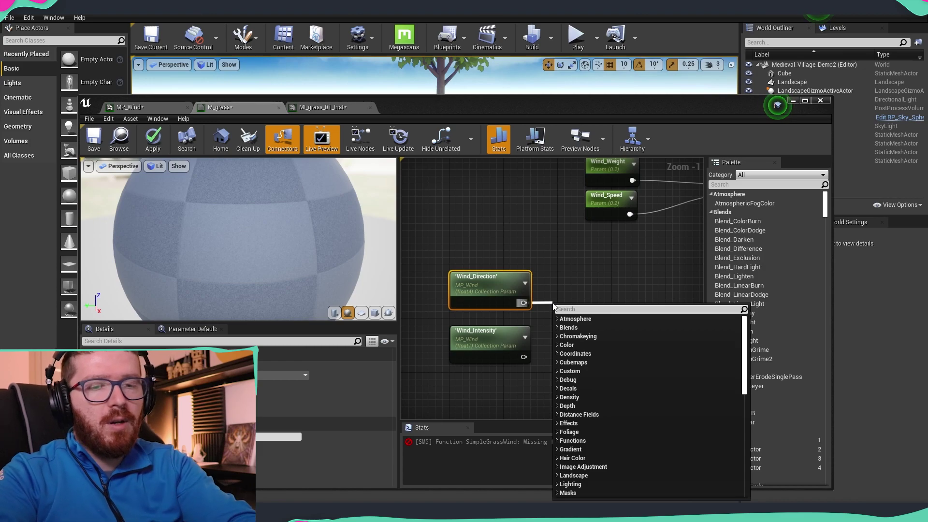
{"action": "type", "text": "nor"}
{"action": "key", "text": "Return"}
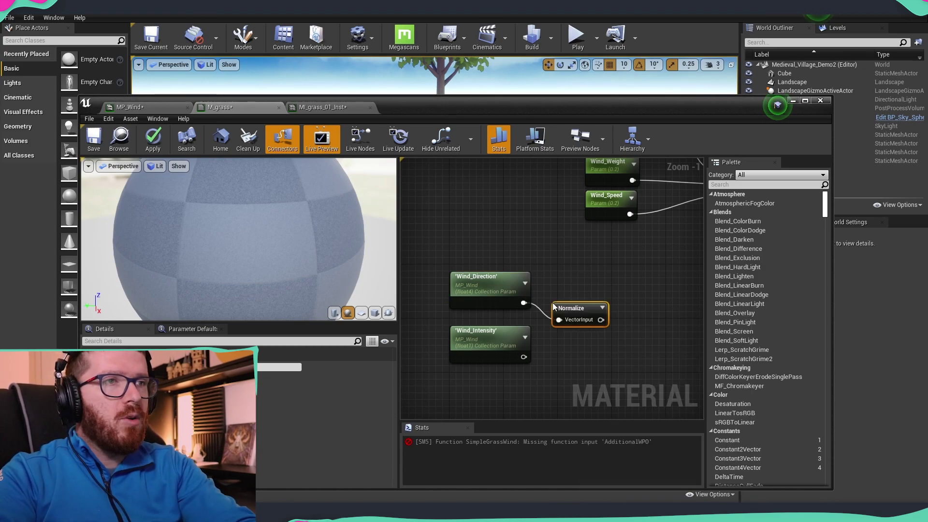
{"action": "left_click_drag", "start_coordinate": [572, 298], "coordinate": [572, 291]}
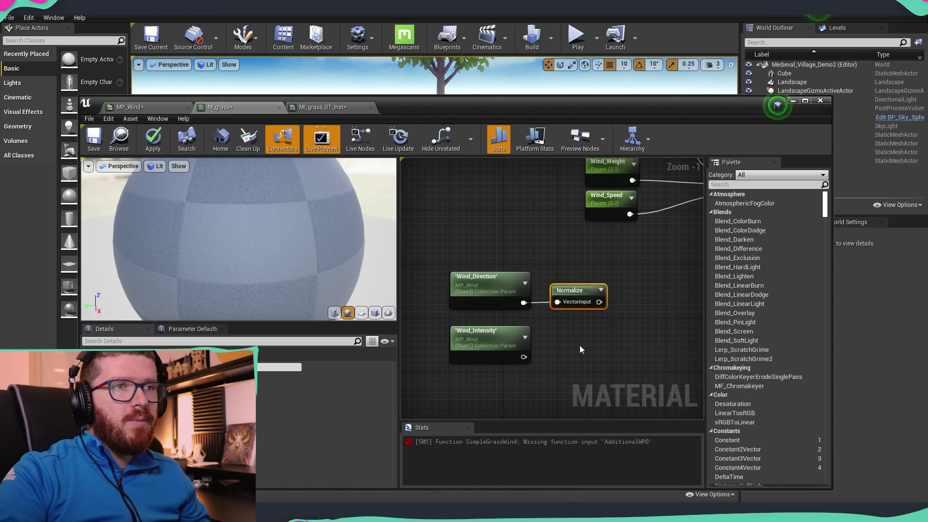
Add a Multiply node beside the lower Wind_Intensity collection parameter and connect Wind_Intensity to its A input.
{"action": "right_click_drag", "start_coordinate": [579, 347], "coordinate": [569, 306]}
{"action": "left_click", "coordinate": [470, 300]}
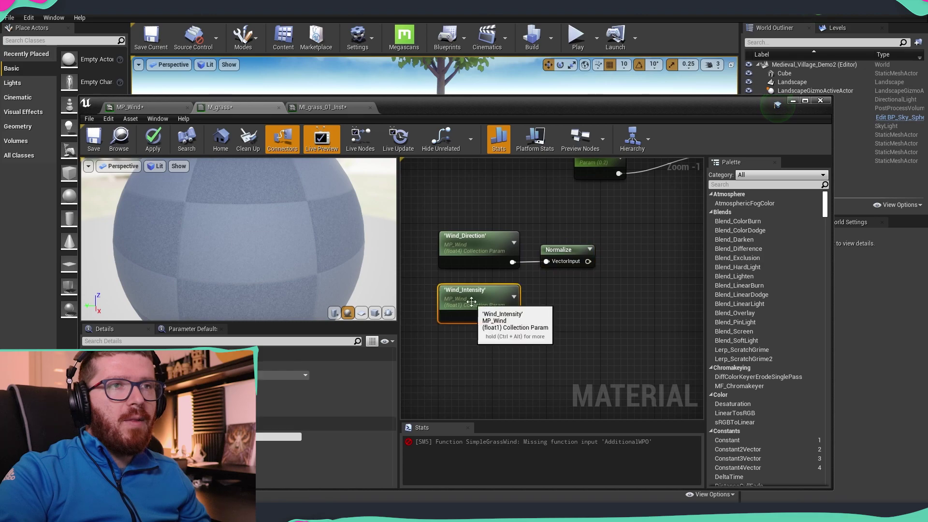
{"action": "left_click", "coordinate": [569, 317]}
{"action": "left_click_drag", "start_coordinate": [553, 323], "coordinate": [511, 317]}
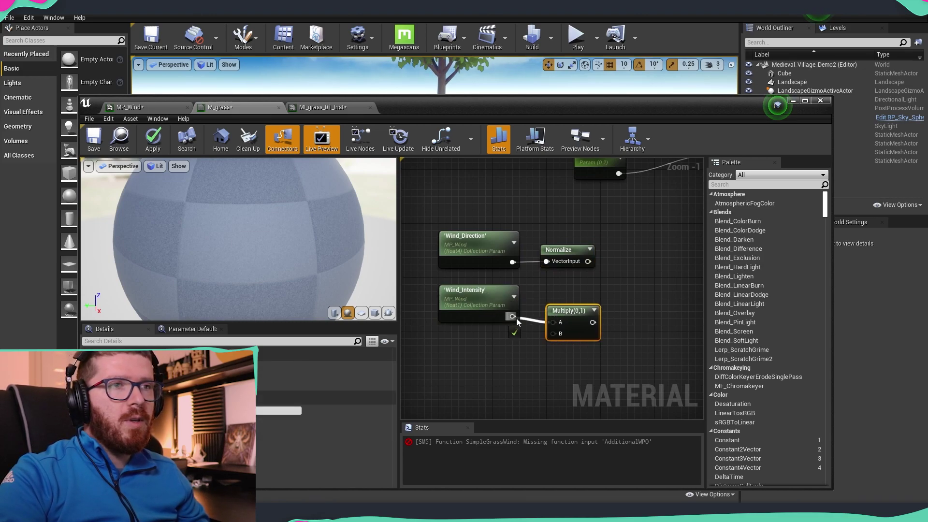
{"action": "left_click_drag", "start_coordinate": [511, 317], "coordinate": [512, 317]}
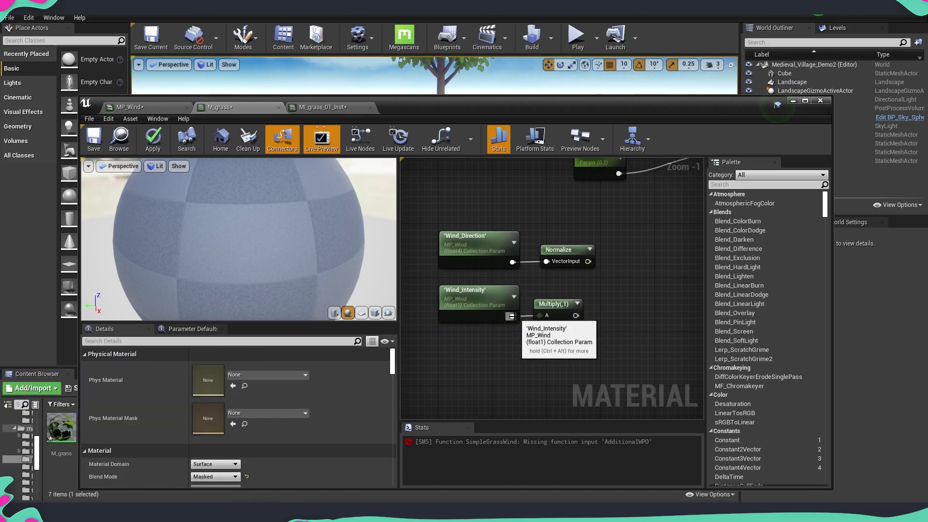
Create a scalar parameter named Wind_Influence below Wind_Intensity and connect it to the Multiply node's B input.
{"action": "left_click", "coordinate": [453, 350]}
{"action": "type", "text": "ssssss"}
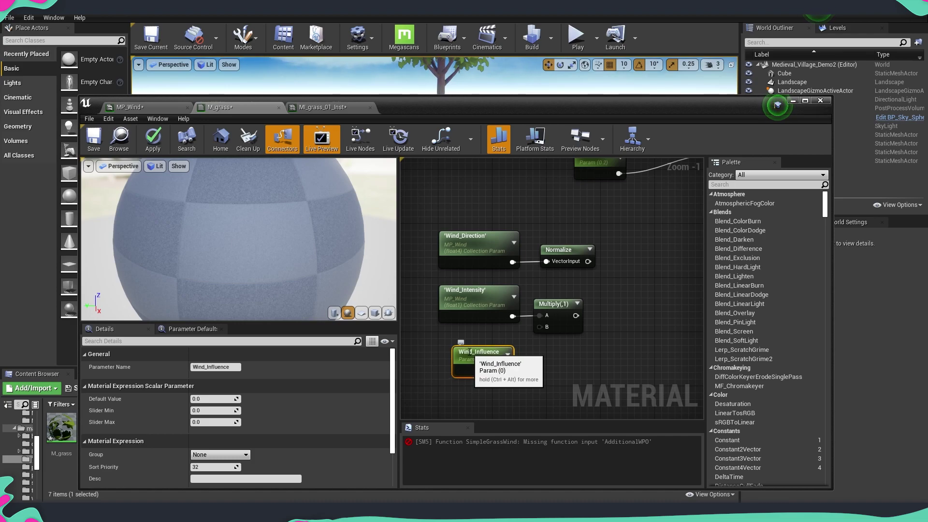
{"action": "left_click_drag", "start_coordinate": [470, 352], "coordinate": [540, 326]}
Add a second Multiply node that combines the Normalize result in A with the Wind_Intensity and Wind_Influence product in B.
{"action": "right_click_drag", "start_coordinate": [540, 327], "coordinate": [439, 336]}
{"action": "key", "text": "m"}
{"action": "left_click", "coordinate": [523, 283]}
{"action": "left_click_drag", "start_coordinate": [545, 286], "coordinate": [467, 326]}
{"action": "right_click_drag", "start_coordinate": [532, 317], "coordinate": [611, 319]}
Select the wind direction and influence nodes together, shift them slightly up and left, and clear the selection.
{"action": "scroll", "coordinate": [576, 348], "scroll_direction": "down", "scroll_amount": 1}
{"action": "scroll", "coordinate": [611, 319], "scroll_direction": "down", "scroll_amount": 2}
{"action": "left_click_drag", "start_coordinate": [463, 256], "coordinate": [614, 355]}
{"action": "left_click_drag", "start_coordinate": [593, 286], "coordinate": [569, 261]}
{"action": "right_click_drag", "start_coordinate": [610, 299], "coordinate": [578, 286]}
{"action": "scroll", "coordinate": [644, 294], "scroll_direction": "up", "scroll_amount": 1}
{"action": "left_click", "coordinate": [547, 308]}
Connect the second Multiply output to AdditionalWPO on SimpleGrassWind, then apply and save the M_grass material.
{"action": "scroll", "coordinate": [590, 294], "scroll_direction": "up", "scroll_amount": 3}
{"action": "scroll", "coordinate": [578, 286], "scroll_direction": "down", "scroll_amount": 3}
{"action": "scroll", "coordinate": [578, 285], "scroll_direction": "up", "scroll_amount": 2}
{"action": "left_click_drag", "start_coordinate": [540, 279], "coordinate": [663, 231]}
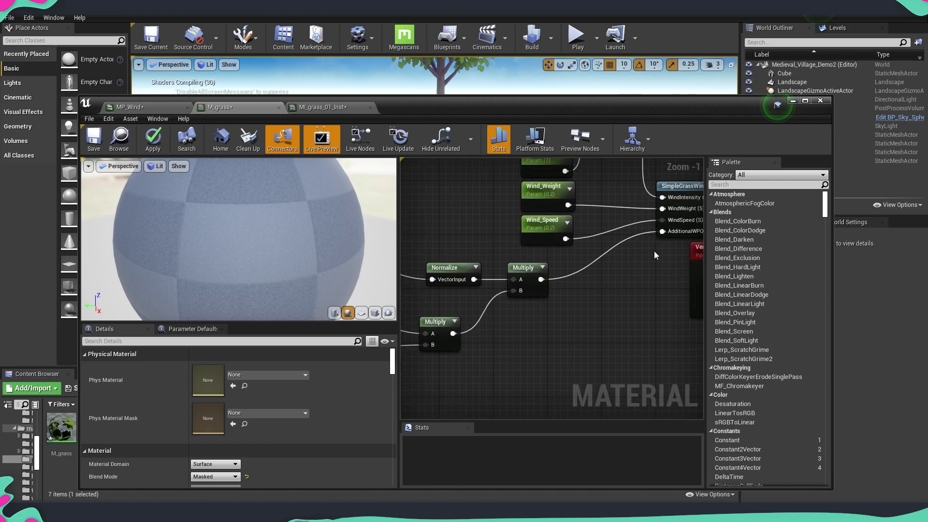
{"action": "left_click", "coordinate": [151, 154]}
{"action": "left_click", "coordinate": [94, 141]}
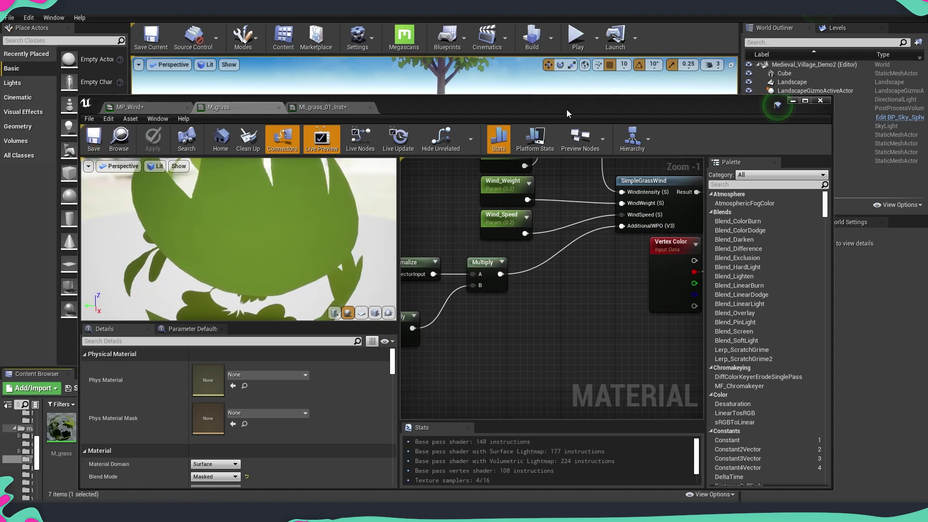
Uncover the level viewport, try green and light blue as the Wind_Direction colour in MP_Wind, and accept a blue value.
{"action": "left_click_drag", "start_coordinate": [541, 95], "coordinate": [544, 317]}
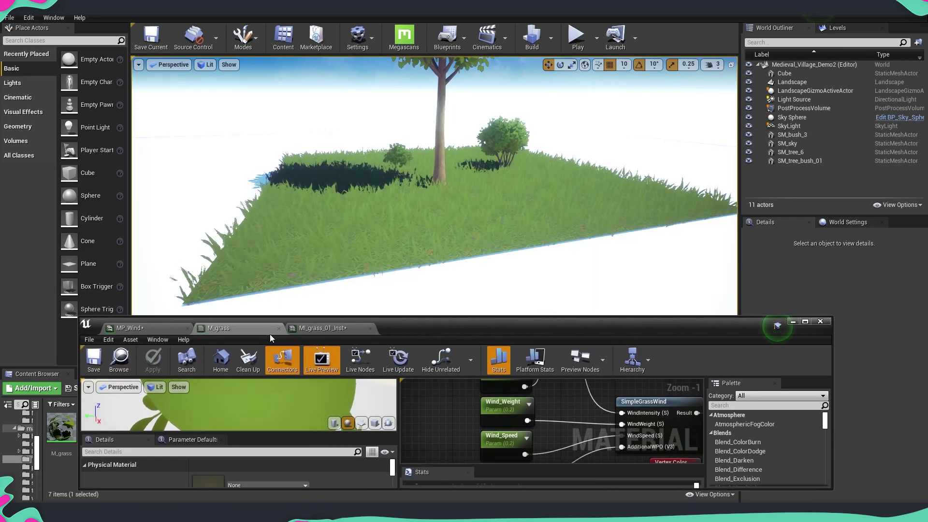
{"action": "left_click", "coordinate": [141, 330]}
{"action": "scroll", "coordinate": [476, 435], "scroll_direction": "down", "scroll_amount": 3}
{"action": "left_click", "coordinate": [424, 464]}
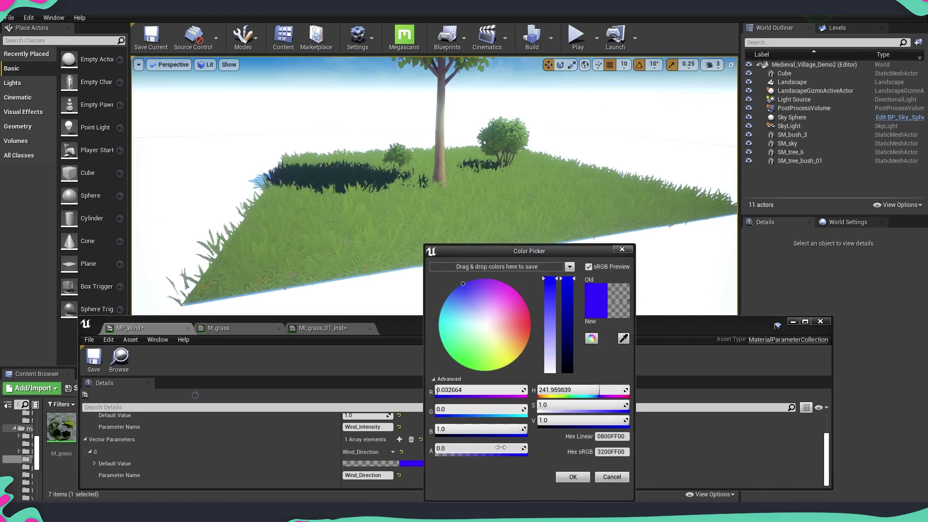
{"action": "left_click_drag", "start_coordinate": [524, 328], "coordinate": [461, 373]}
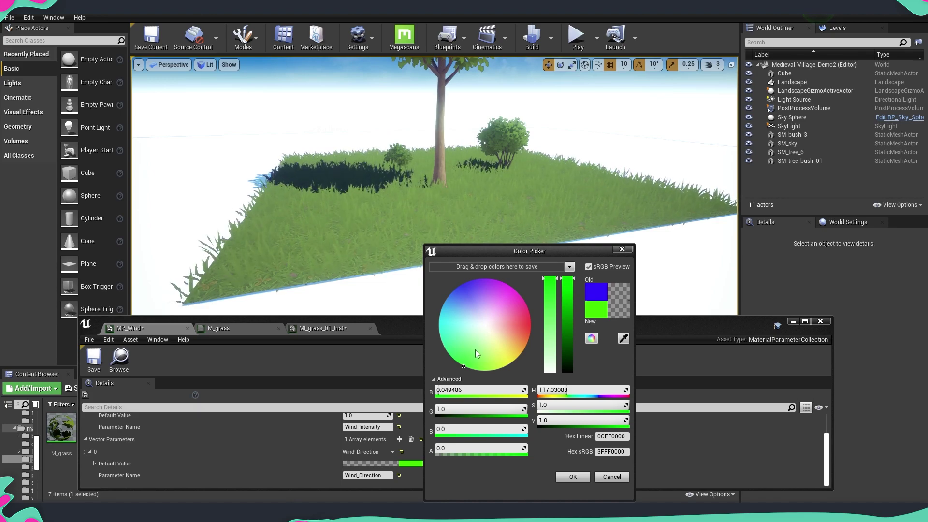
{"action": "left_click", "coordinate": [453, 291]}
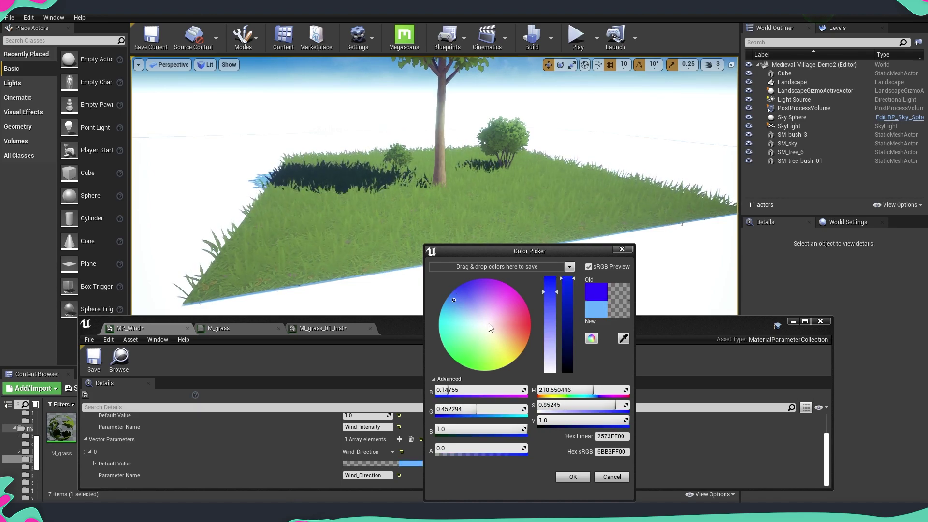
{"action": "left_click_drag", "start_coordinate": [490, 322], "coordinate": [457, 278]}
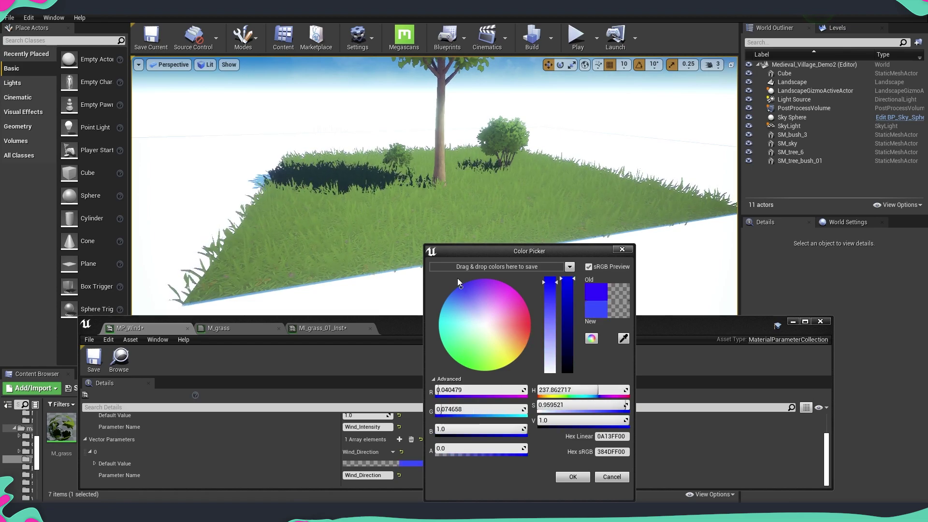
{"action": "left_click", "coordinate": [573, 477]}
Examine the wind node network in M_grass that feeds AdditionalWPO.
{"action": "left_click_drag", "start_coordinate": [442, 319], "coordinate": [448, 174]}
{"action": "left_click", "coordinate": [222, 186]}
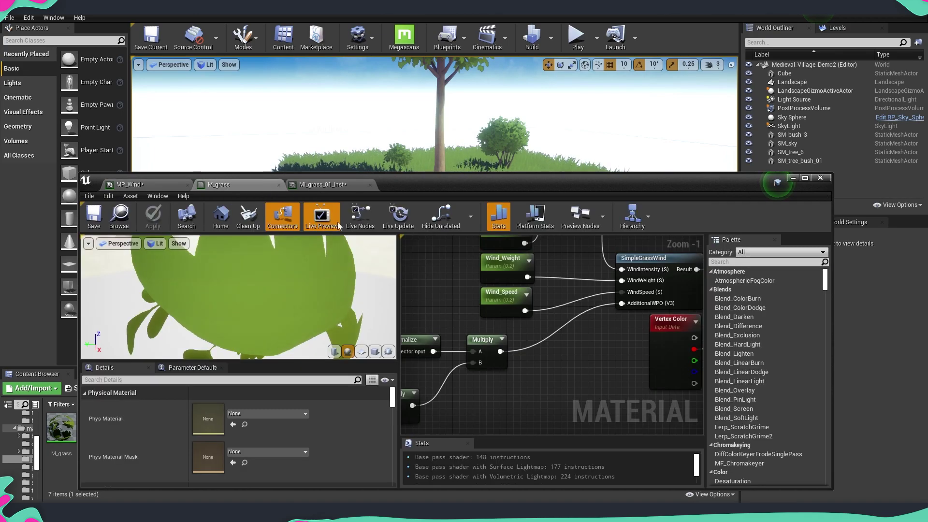
{"action": "scroll", "coordinate": [601, 351], "scroll_direction": "down", "scroll_amount": 2}
{"action": "left_click", "coordinate": [156, 195]}
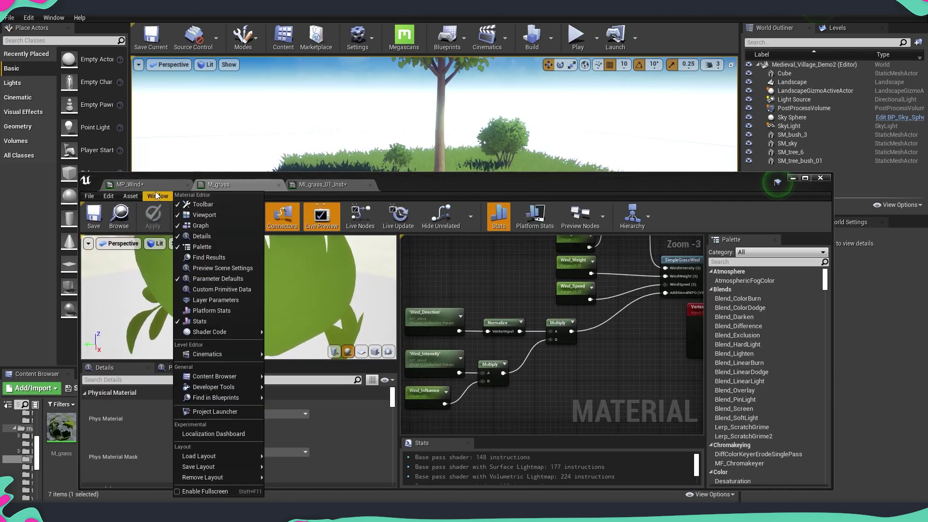
In MP_Wind, set the Wind_Intensity default to 3.0 and the Wind_Direction default to an orange-red colour with the grass in view.
{"action": "left_click", "coordinate": [145, 185]}
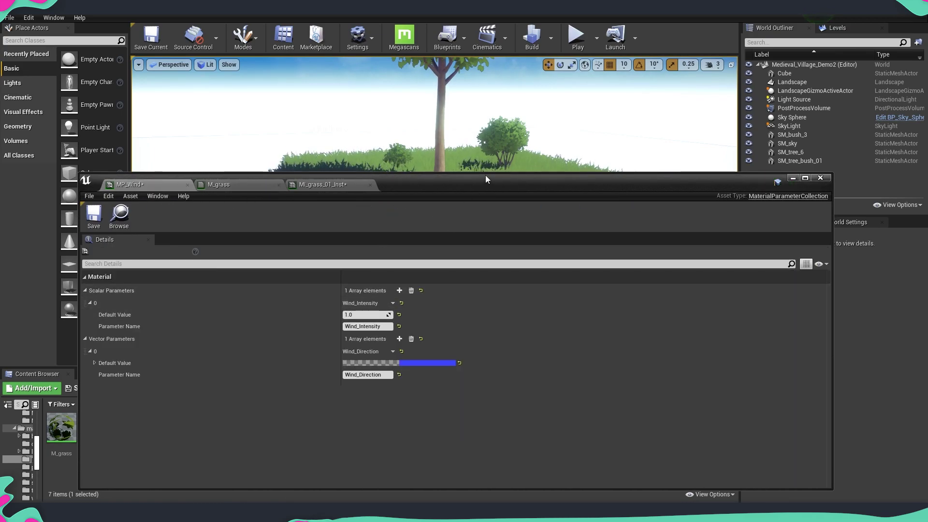
{"action": "left_click_drag", "start_coordinate": [486, 179], "coordinate": [480, 258]}
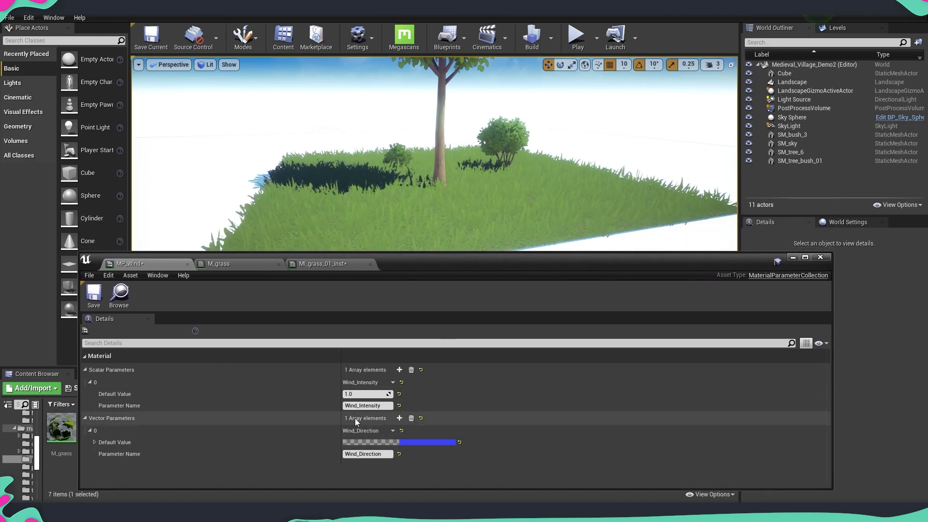
{"action": "left_click", "coordinate": [421, 443]}
{"action": "left_click", "coordinate": [528, 328]}
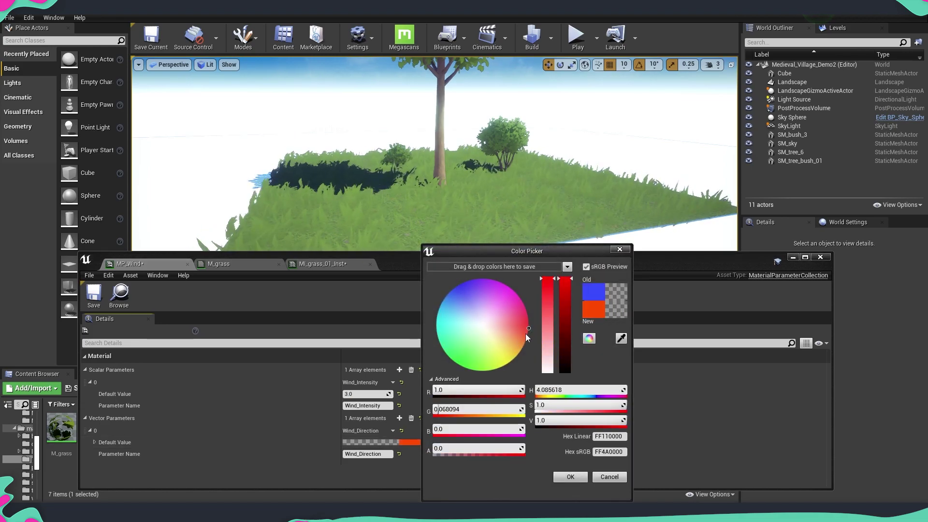
{"action": "left_click", "coordinate": [570, 477]}
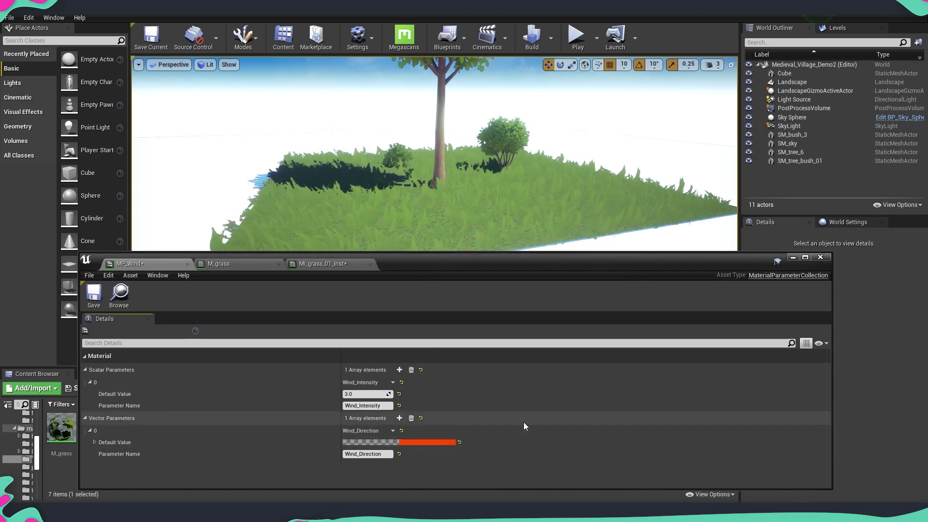
Inspect how the grass moves in the level viewport from different angles.
{"action": "mouse_move", "coordinate": [508, 222]}
{"action": "right_mouse_down"}
{"action": "mouse_move", "coordinate": [510, 232]}
{"action": "mouse_move", "coordinate": [496, 225]}
{"action": "mouse_move", "coordinate": [505, 220]}
{"action": "mouse_move", "coordinate": [502, 232]}
{"action": "right_mouse_up"}
{"action": "right_click_drag", "start_coordinate": [437, 182], "coordinate": [448, 199]}
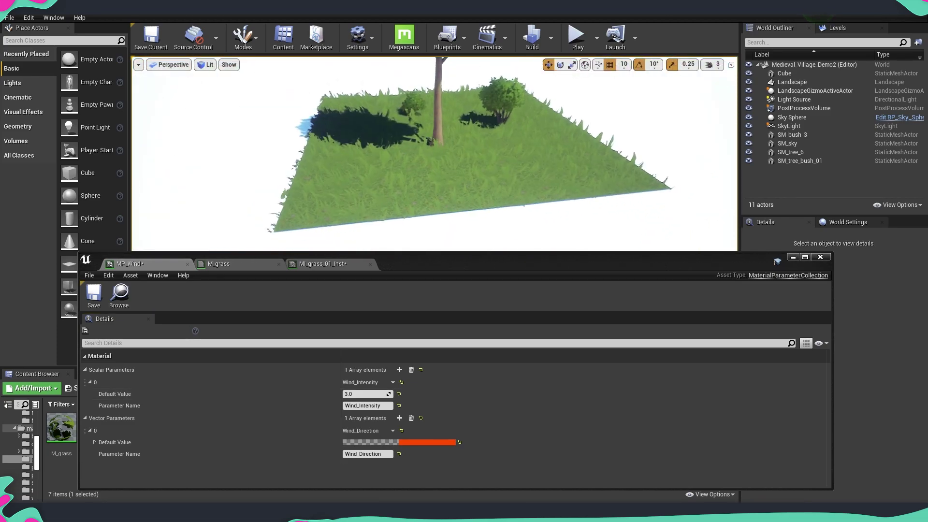
{"action": "right_click_drag", "start_coordinate": [579, 146], "coordinate": [509, 170]}
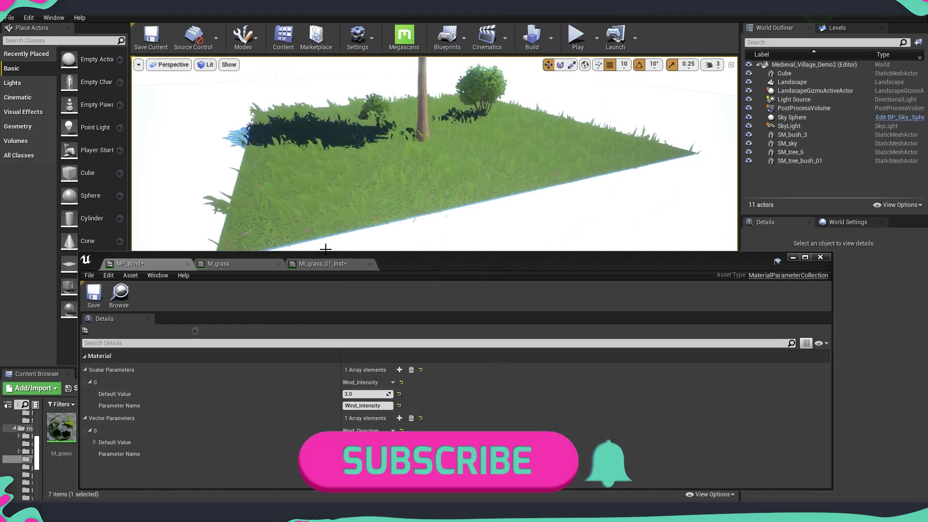
Return to the M_grass graph and add a BreakOutFloat2Components node fed by the second Multiply, level with its output.
{"action": "left_click_drag", "start_coordinate": [416, 252], "coordinate": [440, 114]}
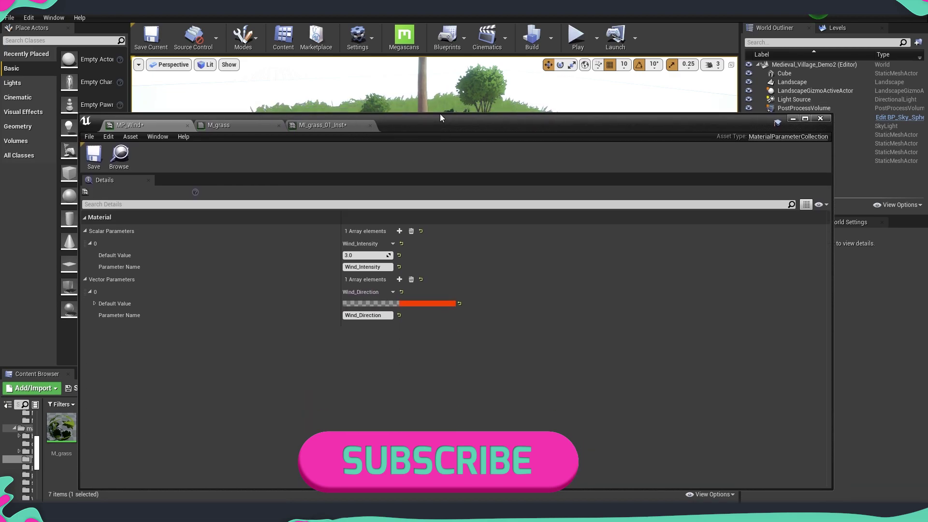
{"action": "left_click", "coordinate": [219, 123]}
{"action": "scroll", "coordinate": [646, 247], "scroll_direction": "up", "scroll_amount": 2}
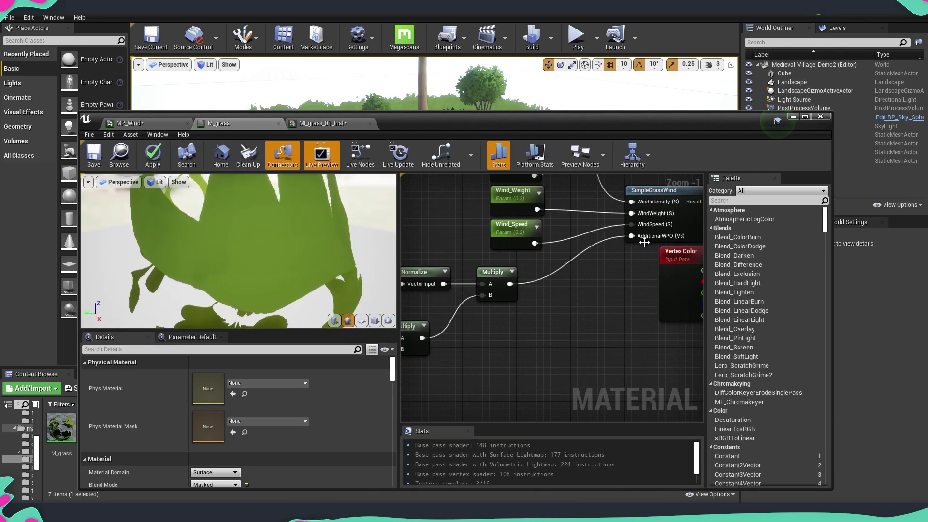
{"action": "scroll", "coordinate": [645, 247], "scroll_direction": "down", "scroll_amount": 2}
{"action": "left_click_drag", "start_coordinate": [425, 373], "coordinate": [530, 305]}
{"action": "scroll", "coordinate": [555, 287], "scroll_direction": "up", "scroll_amount": 1}
{"action": "type", "text": "b"}
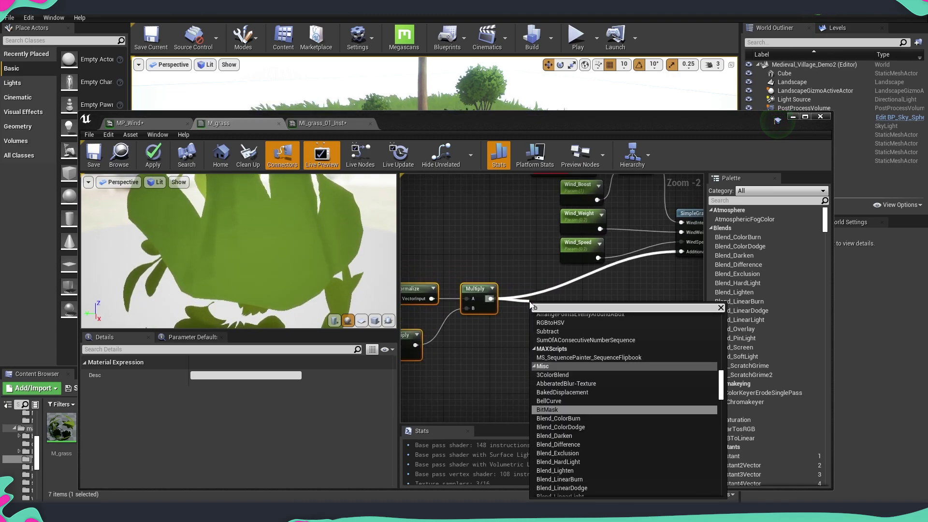
{"action": "type", "text": "reak"}
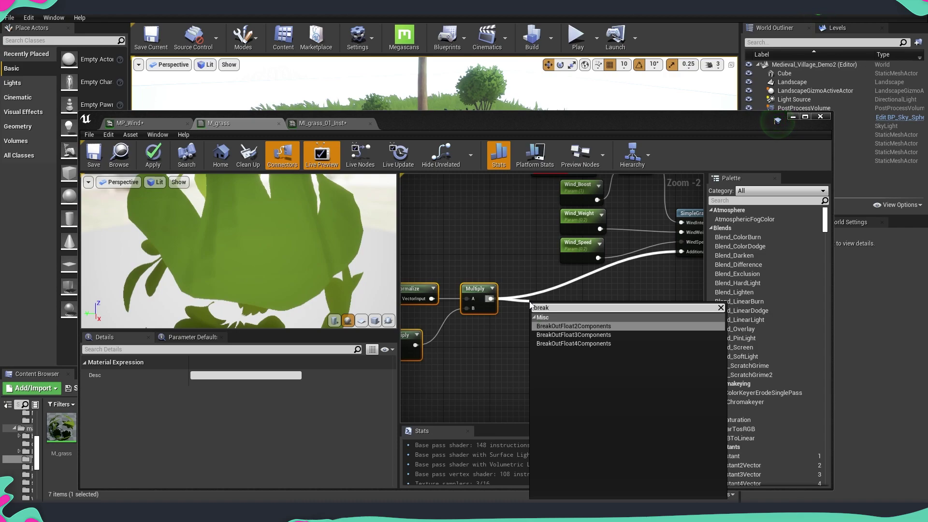
{"action": "key", "text": "Return"}
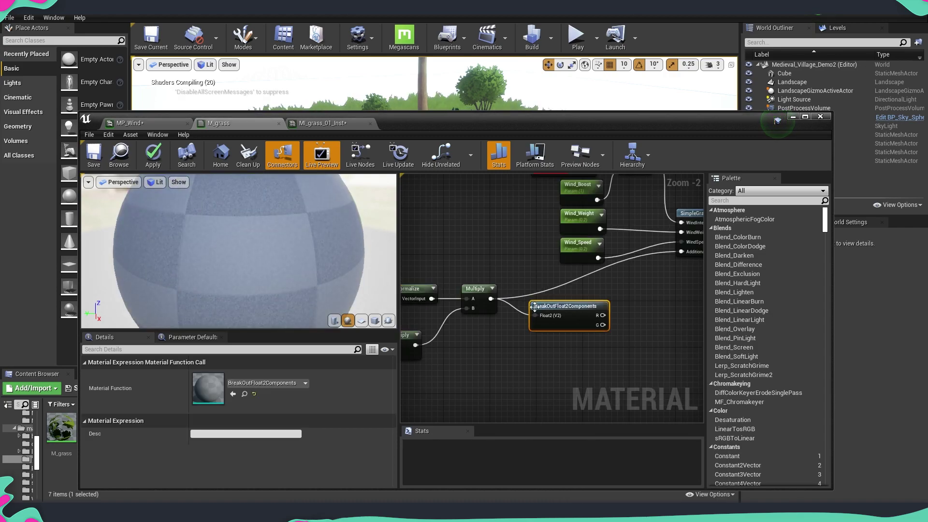
{"action": "left_click_drag", "start_coordinate": [557, 308], "coordinate": [547, 291]}
Add a MakeFloat3 node and connect the BreakOutFloat2Components R output to X and the G output to Y.
{"action": "right_click_drag", "start_coordinate": [609, 320], "coordinate": [528, 314]}
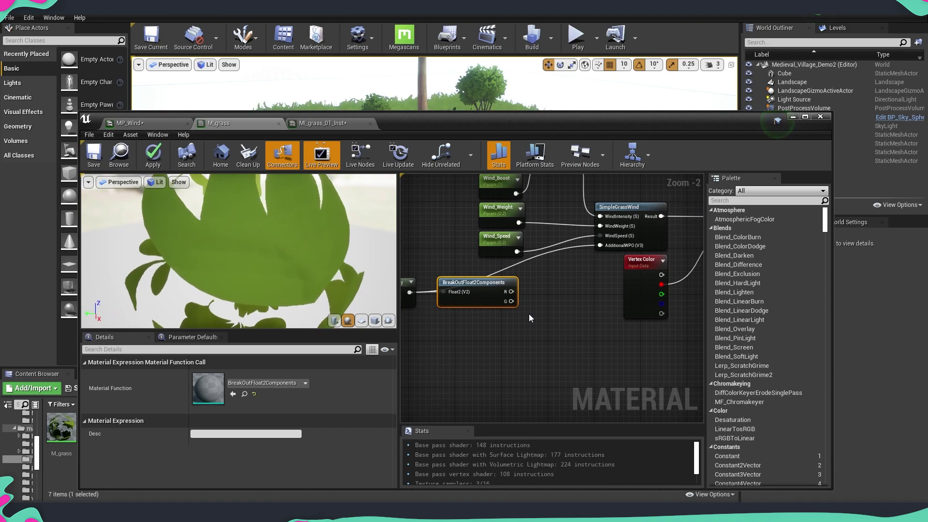
{"action": "left_click_drag", "start_coordinate": [511, 292], "coordinate": [544, 294]}
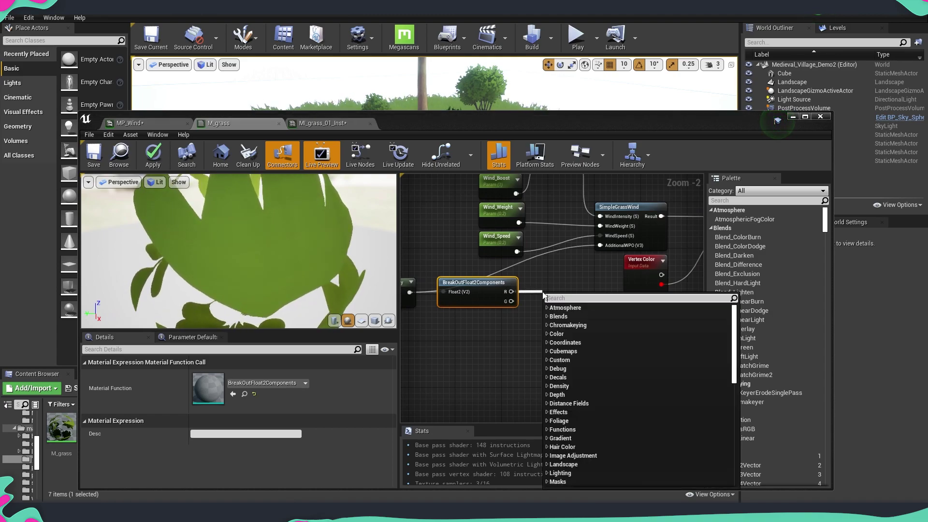
{"action": "type", "text": "make"}
{"action": "key", "text": "Down"}
{"action": "key", "text": "Return"}
{"action": "left_click_drag", "start_coordinate": [557, 298], "coordinate": [511, 301]}
{"action": "scroll", "coordinate": [532, 303], "scroll_direction": "up", "scroll_amount": 2}
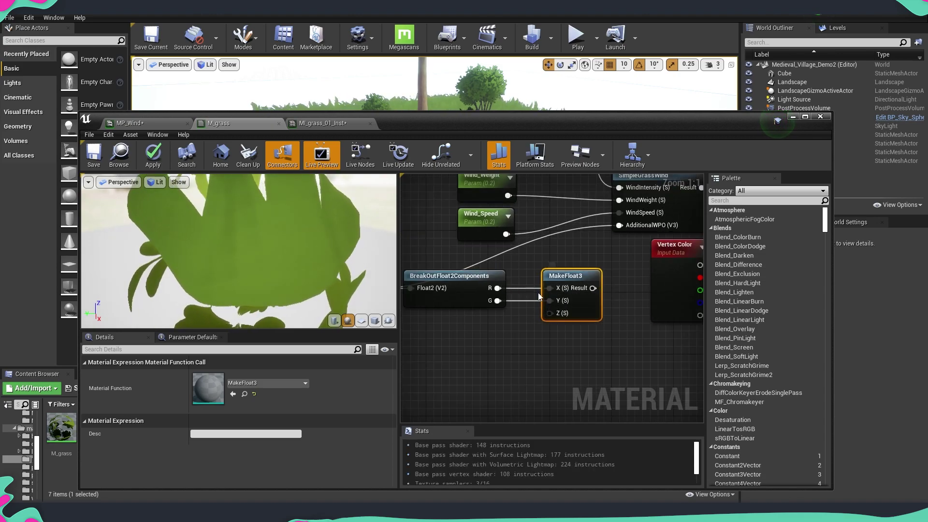
{"action": "scroll", "coordinate": [553, 308], "scroll_direction": "down", "scroll_amount": 1}
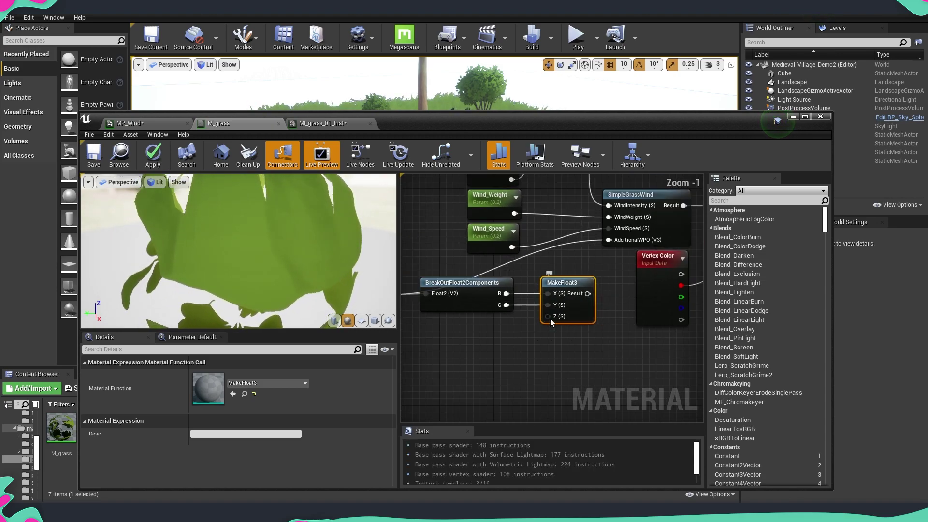
Connect the Multiply of Wind_Intensity and Wind_Influence to the Z input of MakeFloat3.
{"action": "right_click_drag", "start_coordinate": [517, 333], "coordinate": [591, 303]}
{"action": "scroll", "coordinate": [587, 324], "scroll_direction": "down", "scroll_amount": 2}
{"action": "left_click_drag", "start_coordinate": [497, 304], "coordinate": [673, 272]}
{"action": "scroll", "coordinate": [657, 307], "scroll_direction": "up", "scroll_amount": 2}
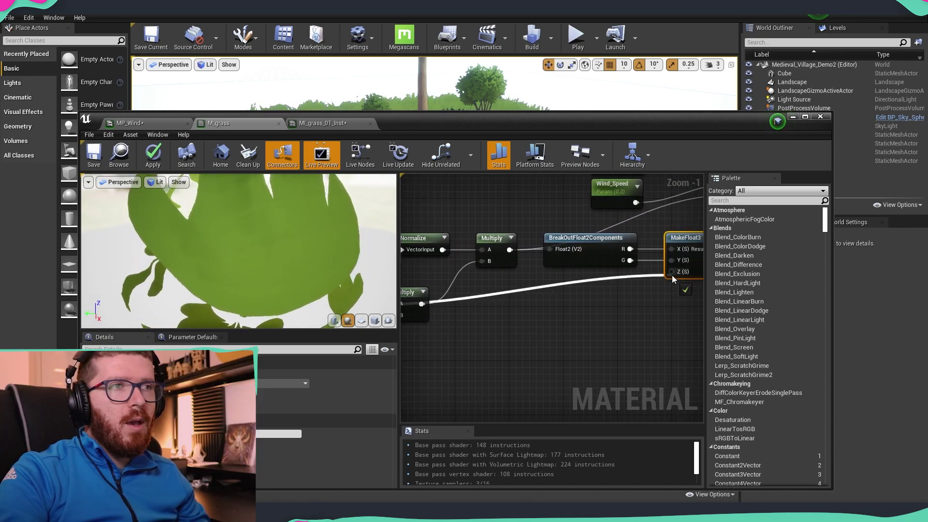
Examine the chain from Wind_Direction through Normalize, Multiply and BreakOutFloat2Components to MakeFloat3.
{"action": "mouse_move", "coordinate": [653, 305]}
{"action": "right_mouse_down"}
{"action": "mouse_move", "coordinate": [580, 310]}
{"action": "mouse_move", "coordinate": [645, 301]}
{"action": "right_mouse_up"}
{"action": "scroll", "coordinate": [645, 301], "scroll_direction": "down", "scroll_amount": 1}
{"action": "right_click_drag", "start_coordinate": [439, 200], "coordinate": [489, 211]}
{"action": "left_click_drag", "start_coordinate": [439, 222], "coordinate": [645, 264]}
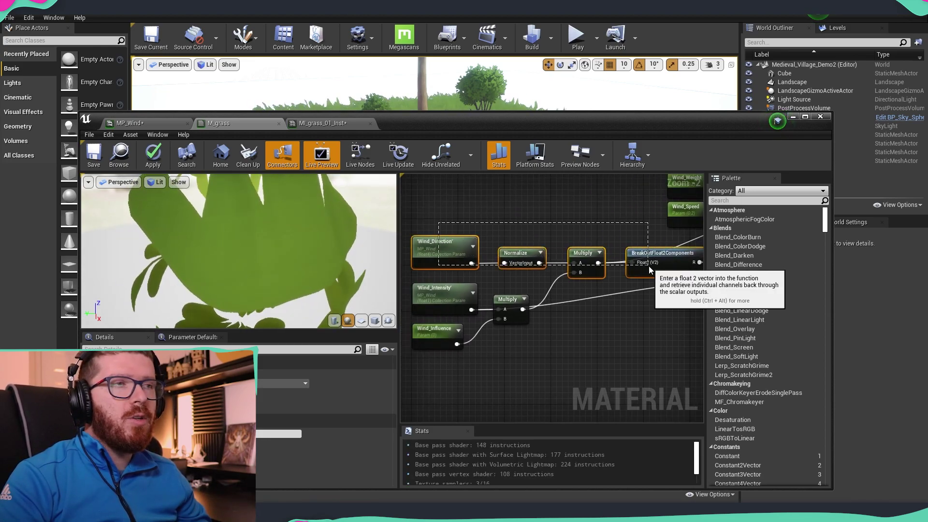
{"action": "right_click_drag", "start_coordinate": [665, 280], "coordinate": [477, 280]}
{"action": "scroll", "coordinate": [542, 260], "scroll_direction": "up", "scroll_amount": 2}
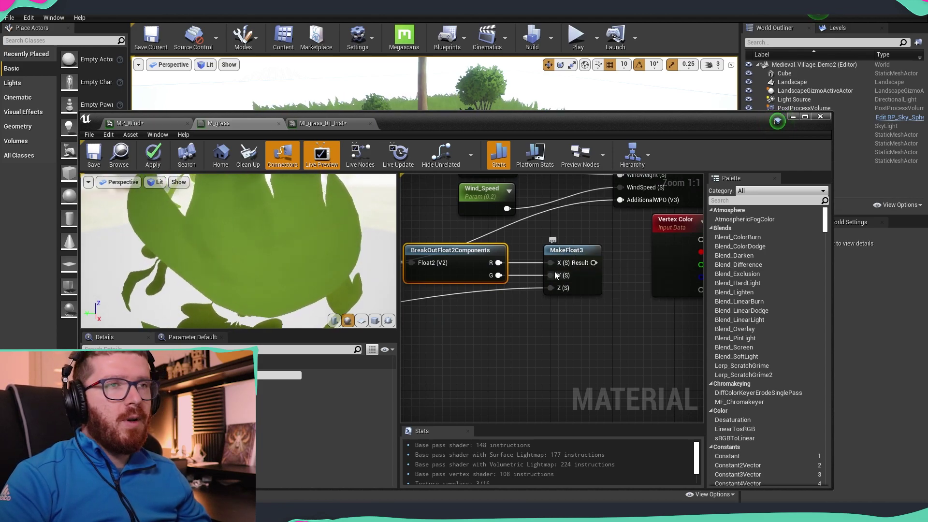
Connect the MakeFloat3 Result to the AdditionalWPO input of SimpleGrassWind, and apply and save M_grass.
{"action": "right_click_drag", "start_coordinate": [549, 311], "coordinate": [612, 292]}
{"action": "scroll", "coordinate": [612, 292], "scroll_direction": "down", "scroll_amount": 4}
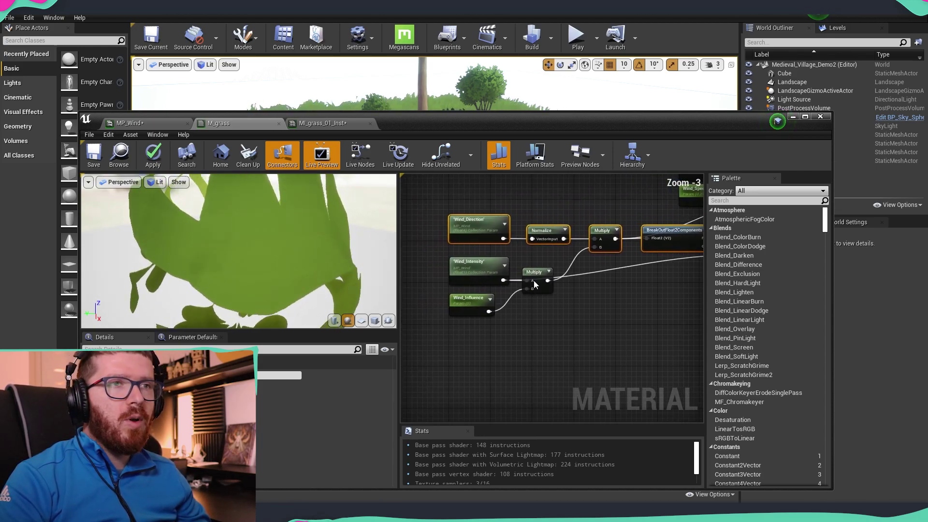
{"action": "scroll", "coordinate": [615, 255], "scroll_direction": "up", "scroll_amount": 3}
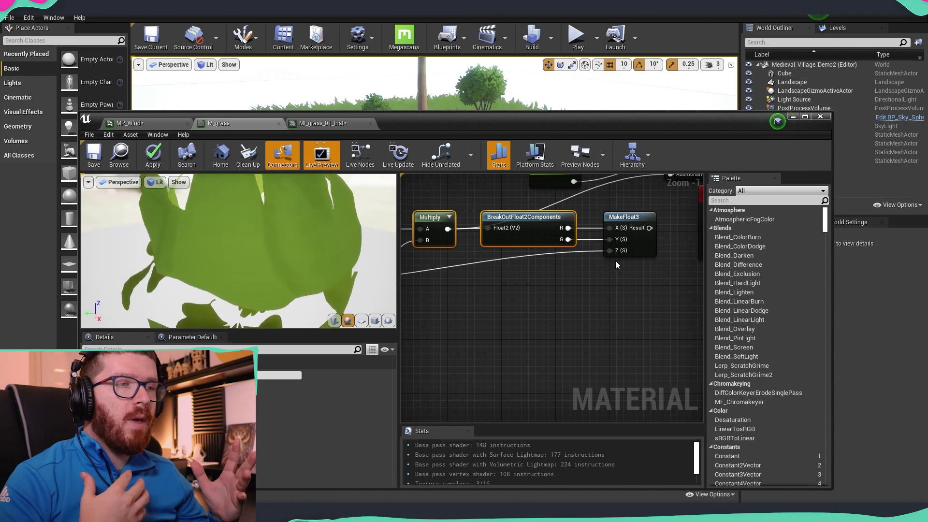
{"action": "right_click_drag", "start_coordinate": [616, 260], "coordinate": [552, 322]}
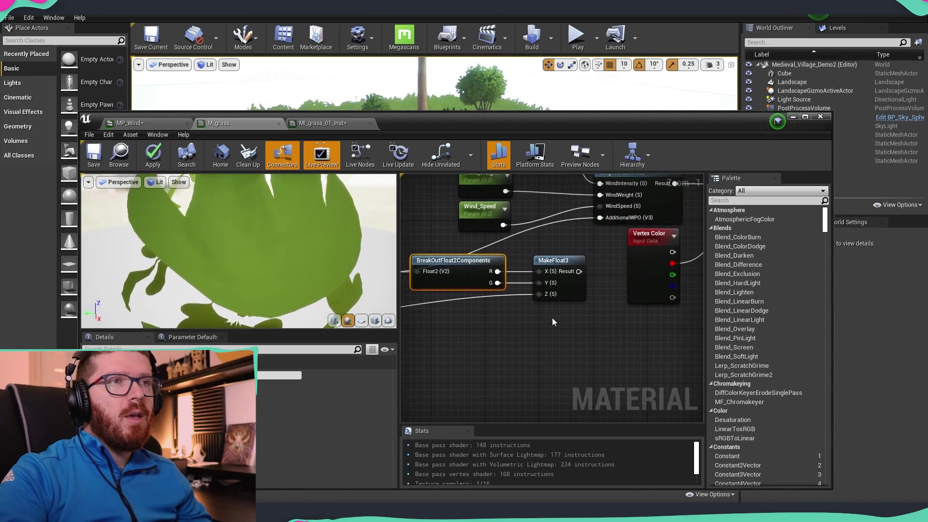
{"action": "left_click_drag", "start_coordinate": [579, 271], "coordinate": [600, 218]}
{"action": "left_click", "coordinate": [154, 160]}
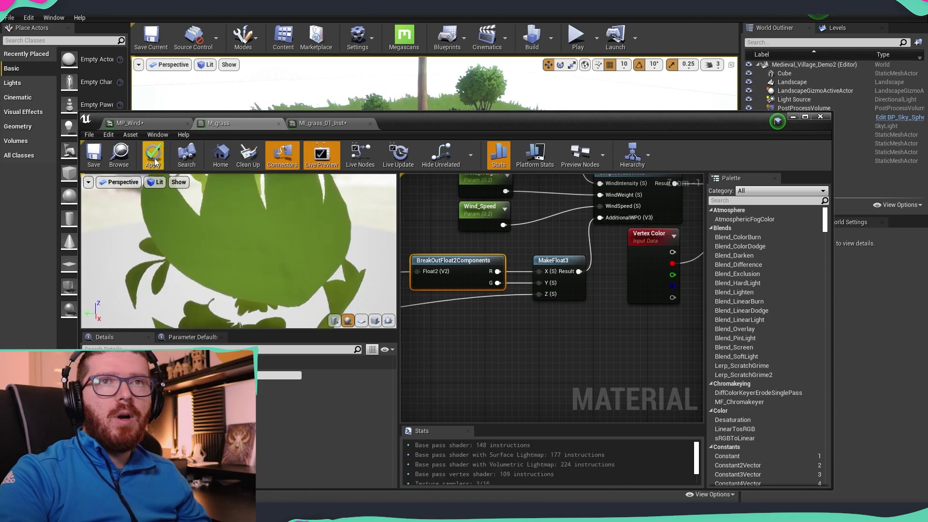
{"action": "left_click", "coordinate": [94, 160]}
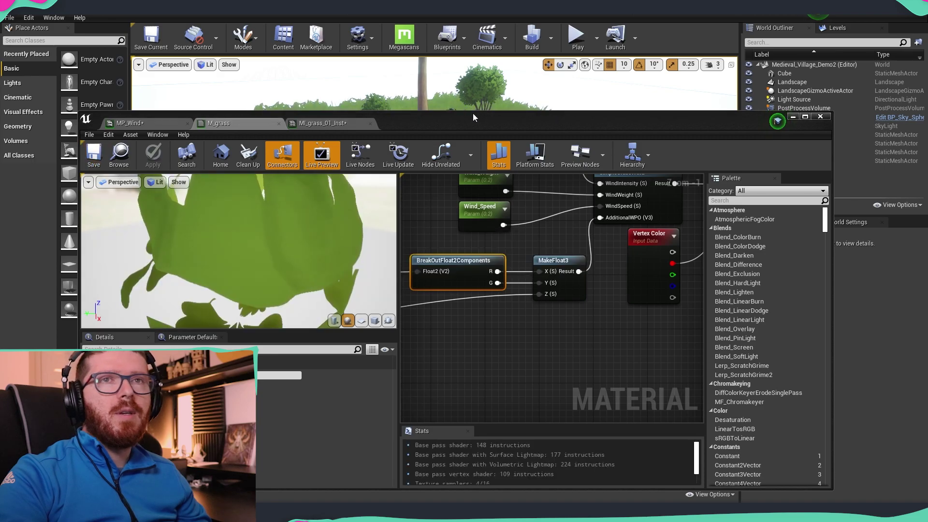
Lower the editor window to reveal the level's grass, and inspect the Wind_Direction default color in MP_Wind without changing it.
{"action": "left_click_drag", "start_coordinate": [472, 112], "coordinate": [474, 249]}
{"action": "right_click_drag", "start_coordinate": [499, 188], "coordinate": [562, 194]}
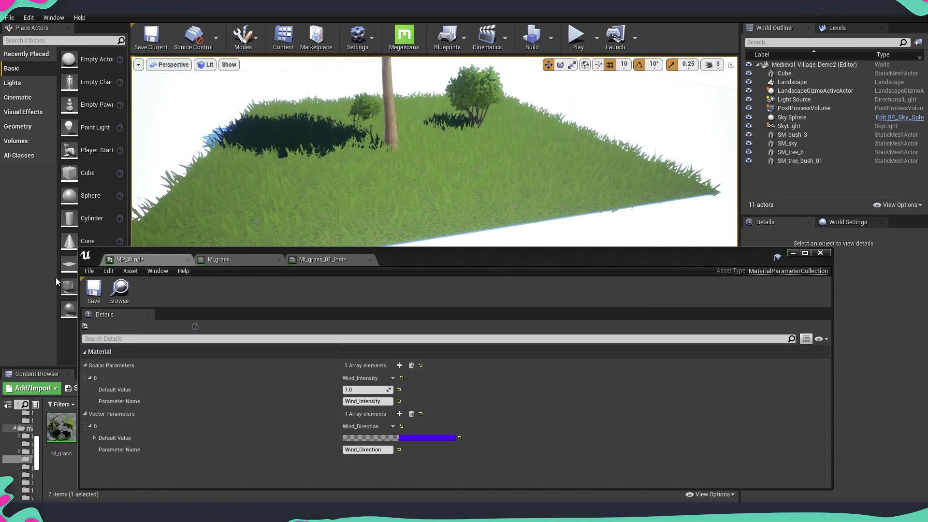
{"action": "right_click_drag", "start_coordinate": [514, 198], "coordinate": [531, 193]}
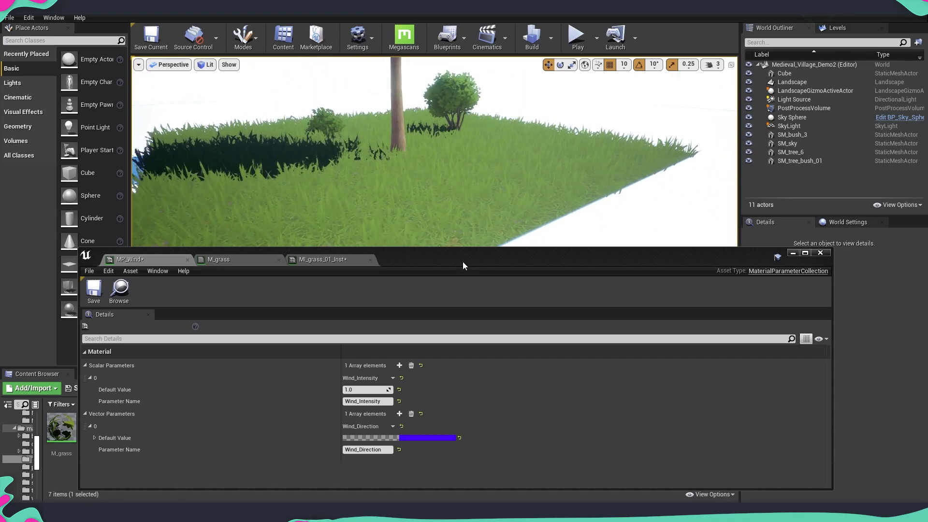
{"action": "left_click", "coordinate": [435, 438]}
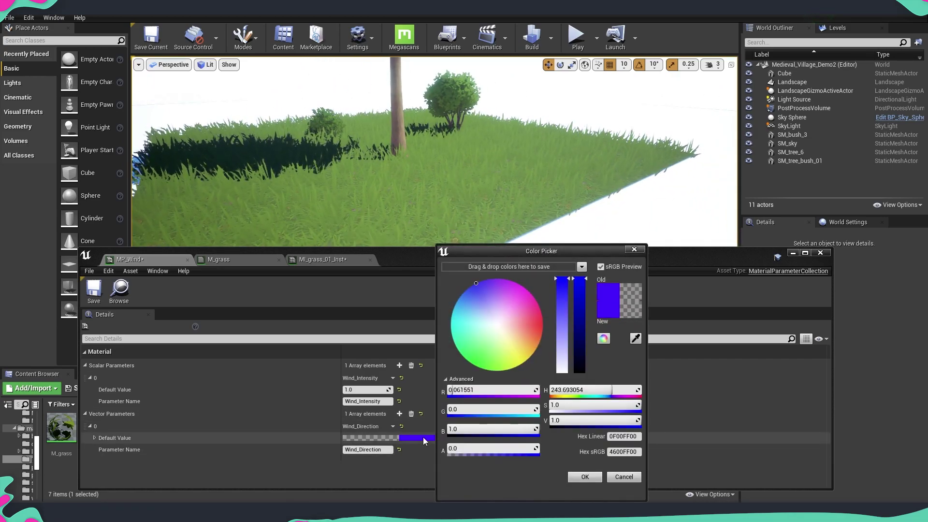
{"action": "left_click", "coordinate": [623, 477]}
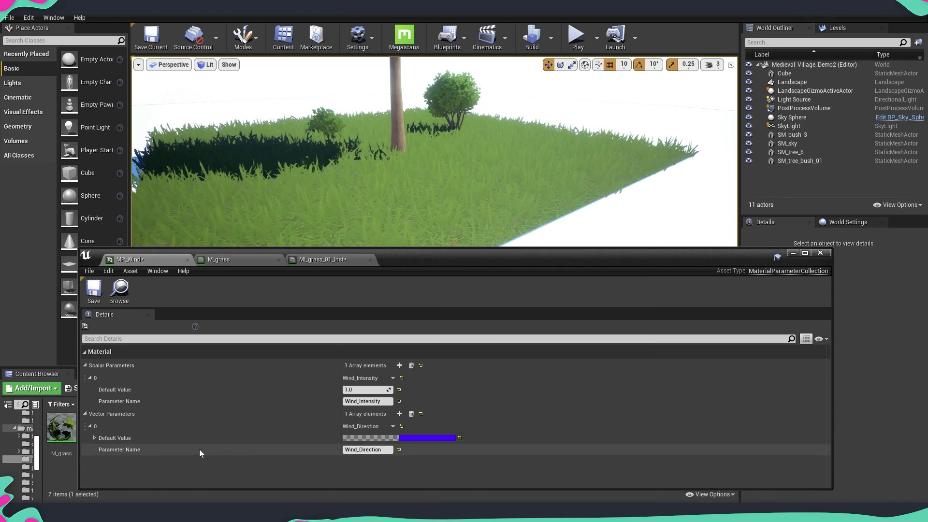
Expand the Wind_Direction default value in MP_Wind and reset its B component to 0.
{"action": "left_click", "coordinate": [94, 438]}
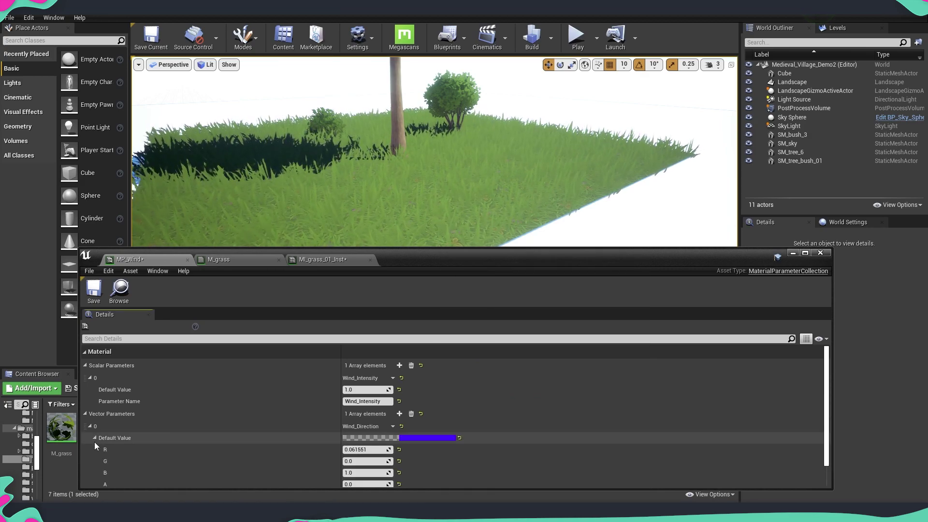
{"action": "scroll", "coordinate": [290, 451], "scroll_direction": "down", "scroll_amount": 1}
{"action": "left_click", "coordinate": [400, 457]}
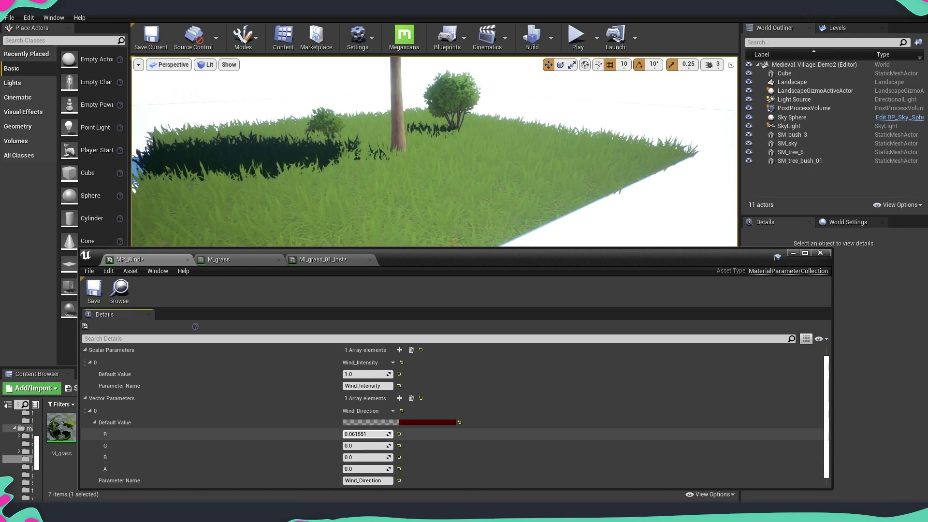
Try Wind_Direction's R component at about 3.04 before resetting it to 0, and set G to about 0.62.
{"action": "left_click_drag", "start_coordinate": [367, 434], "coordinate": [381, 434]}
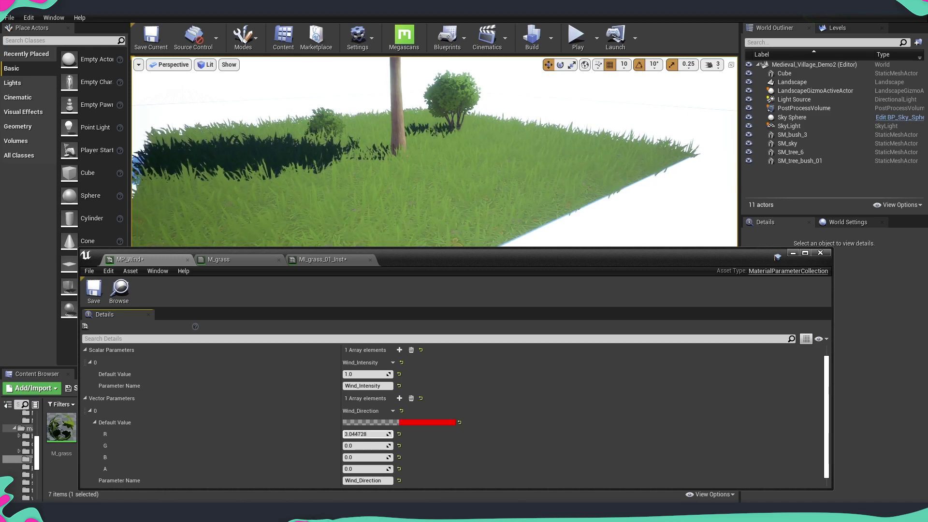
{"action": "left_click", "coordinate": [400, 434]}
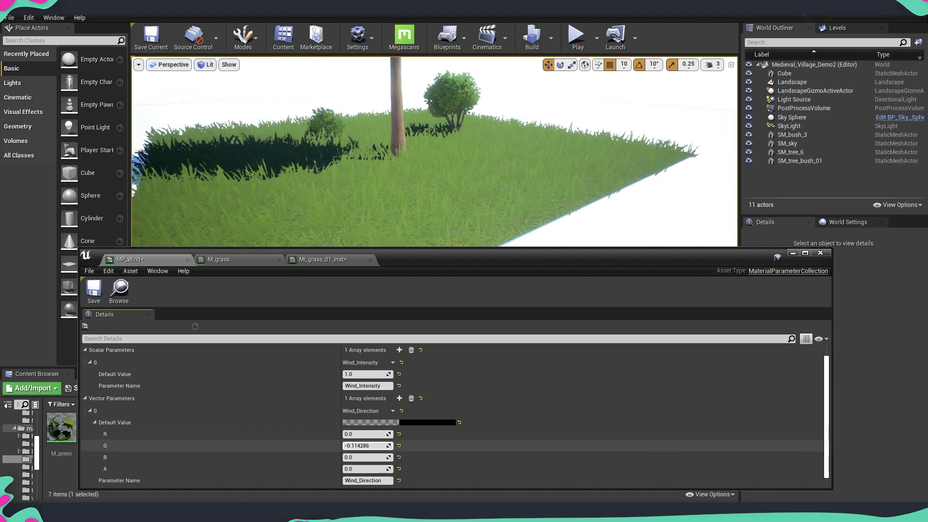
{"action": "left_click_drag", "start_coordinate": [371, 445], "coordinate": [385, 446]}
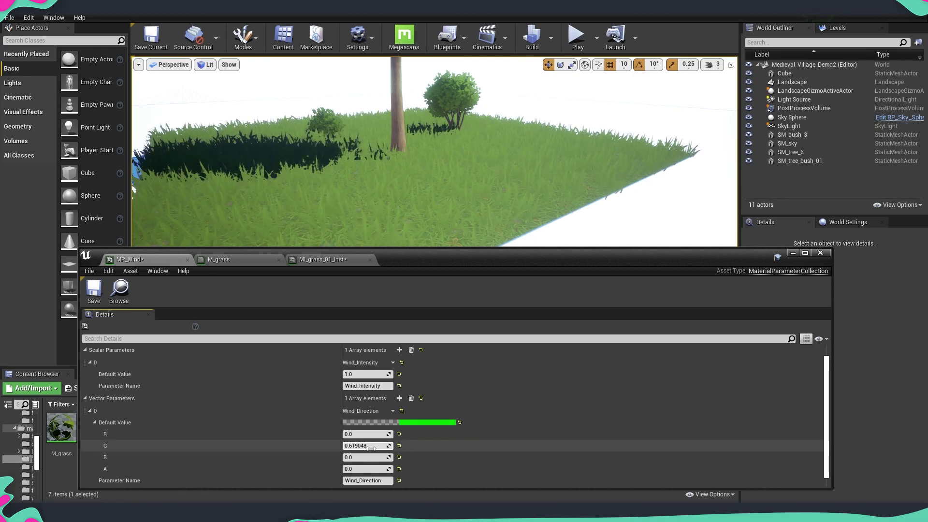